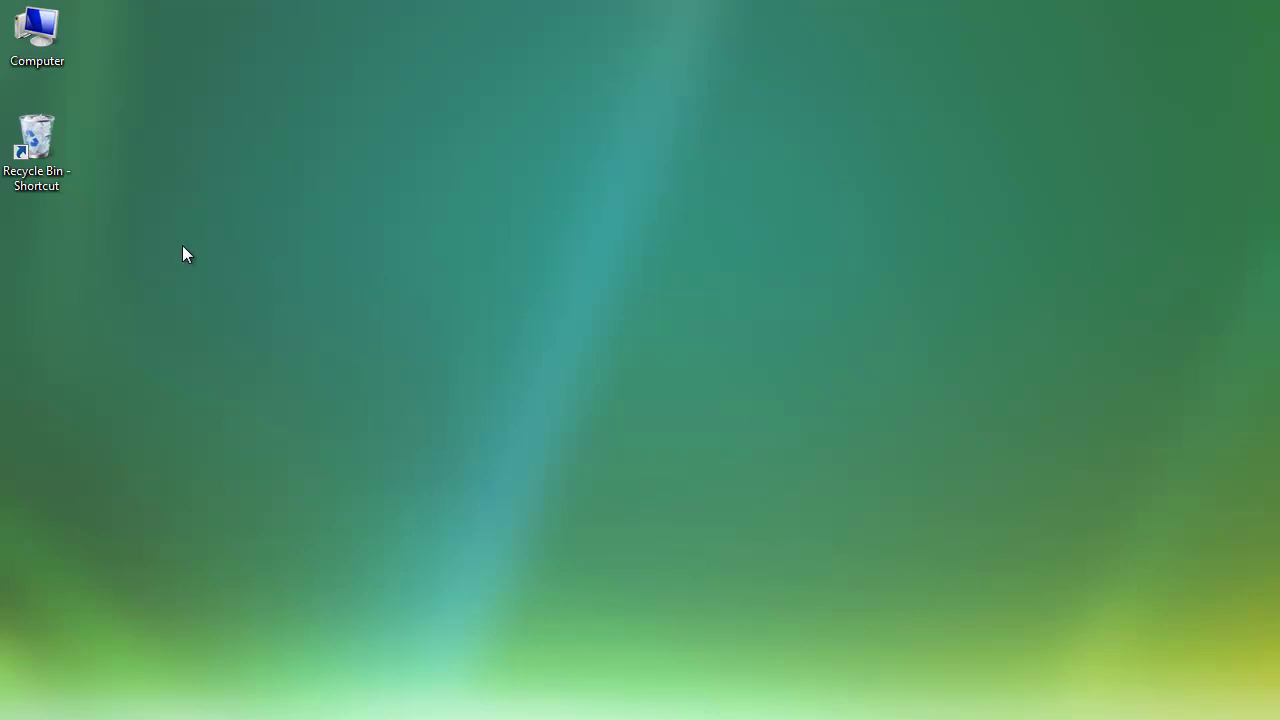
# Create a new folder named EDCC on the desktop and deselect it
pyautogui.rightClick(117, 260)
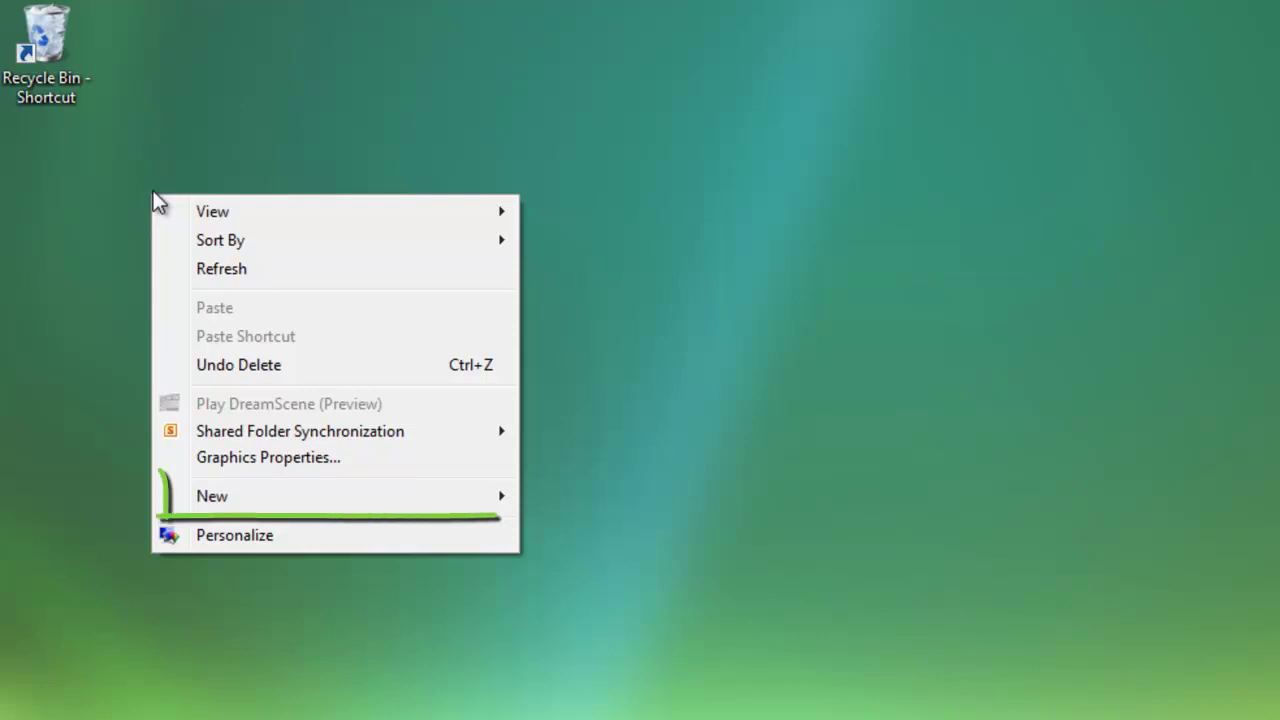
pyautogui.moveTo(365, 512)
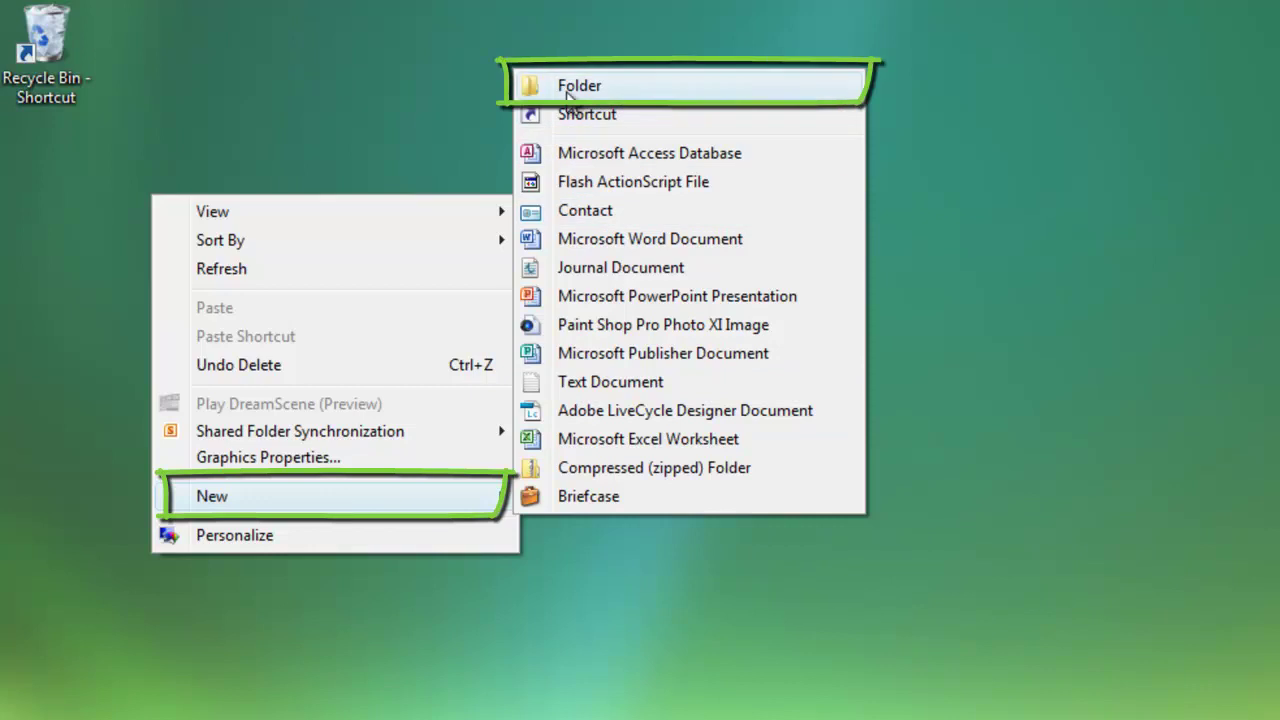
pyautogui.click(579, 86)
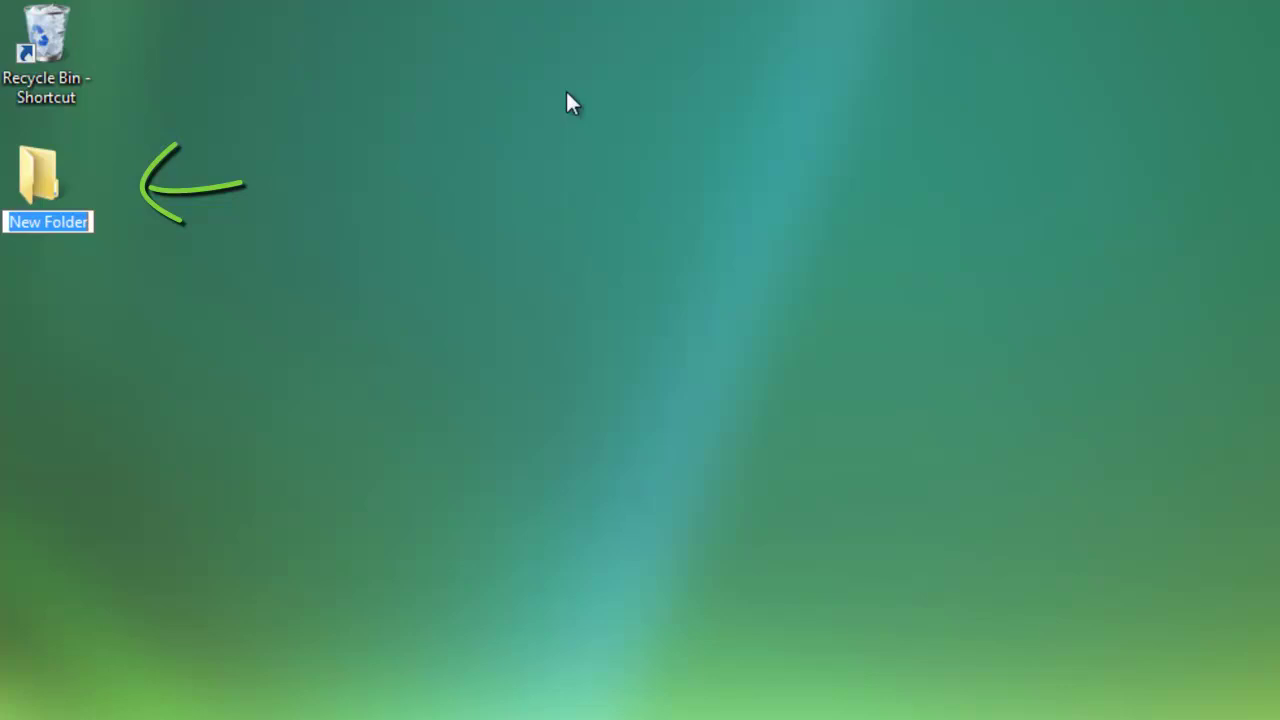
pyautogui.write('EDCC')
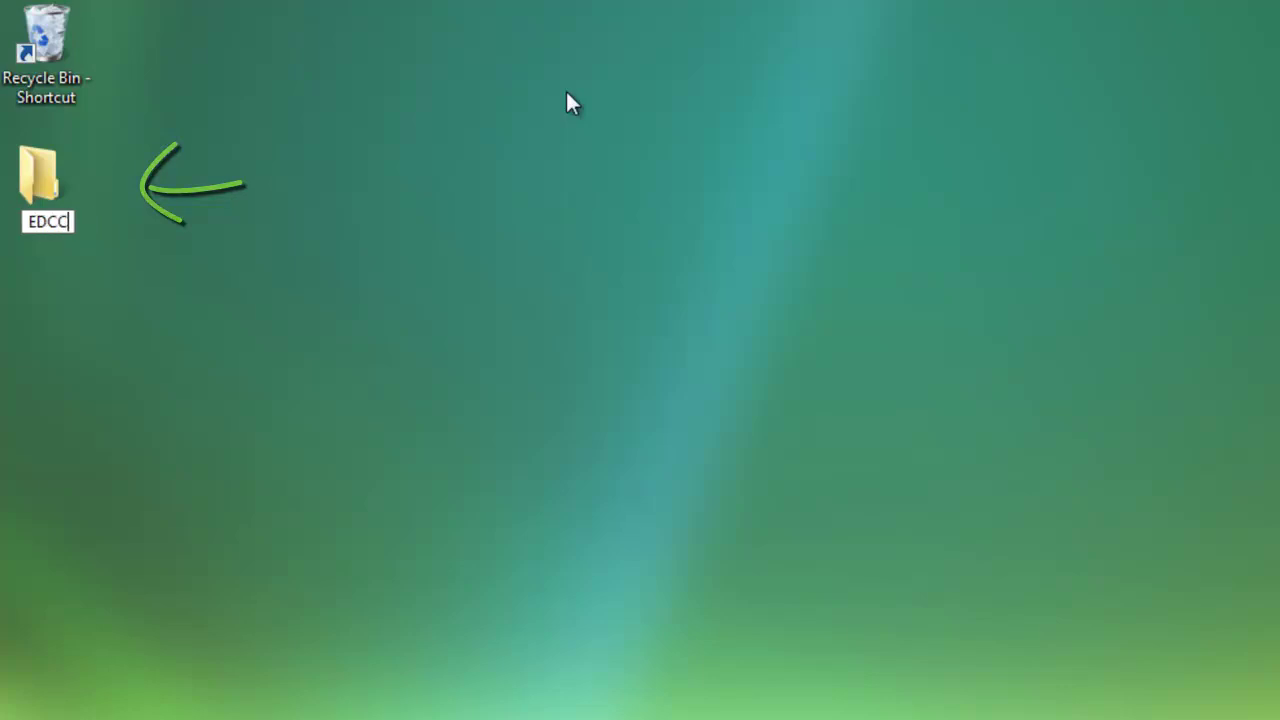
pyautogui.press('Return')
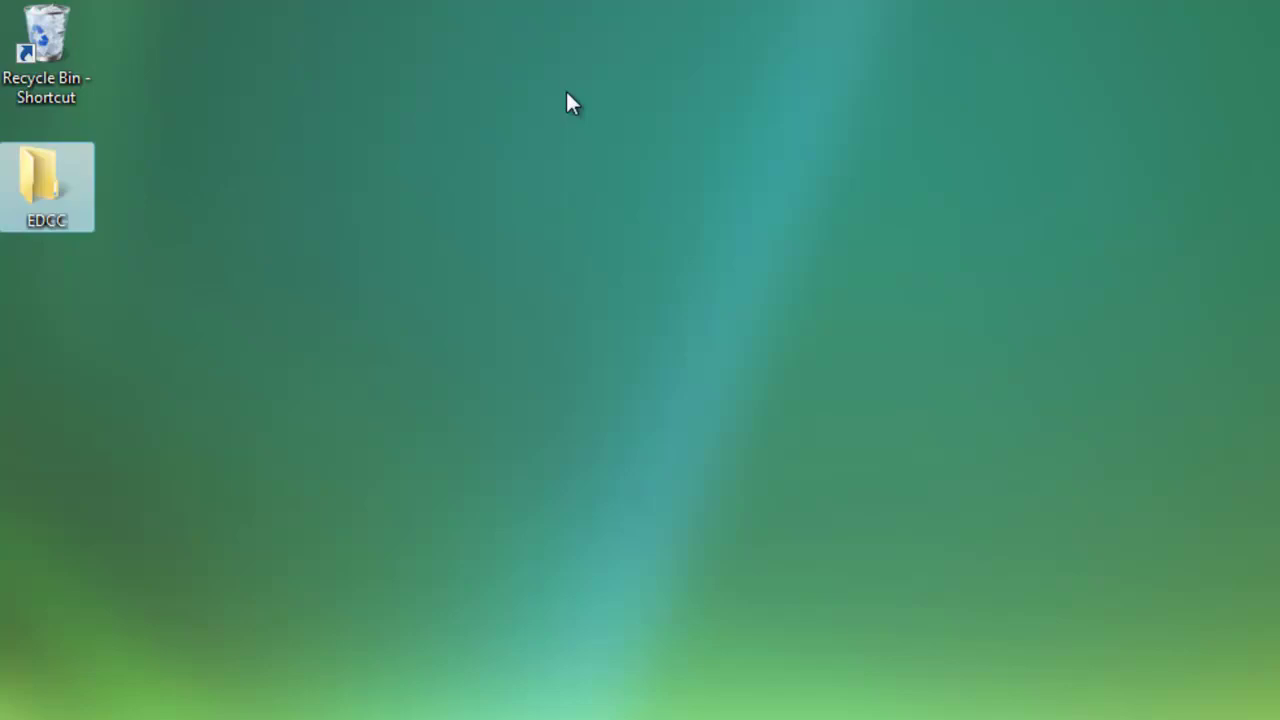
pyautogui.click(186, 222)
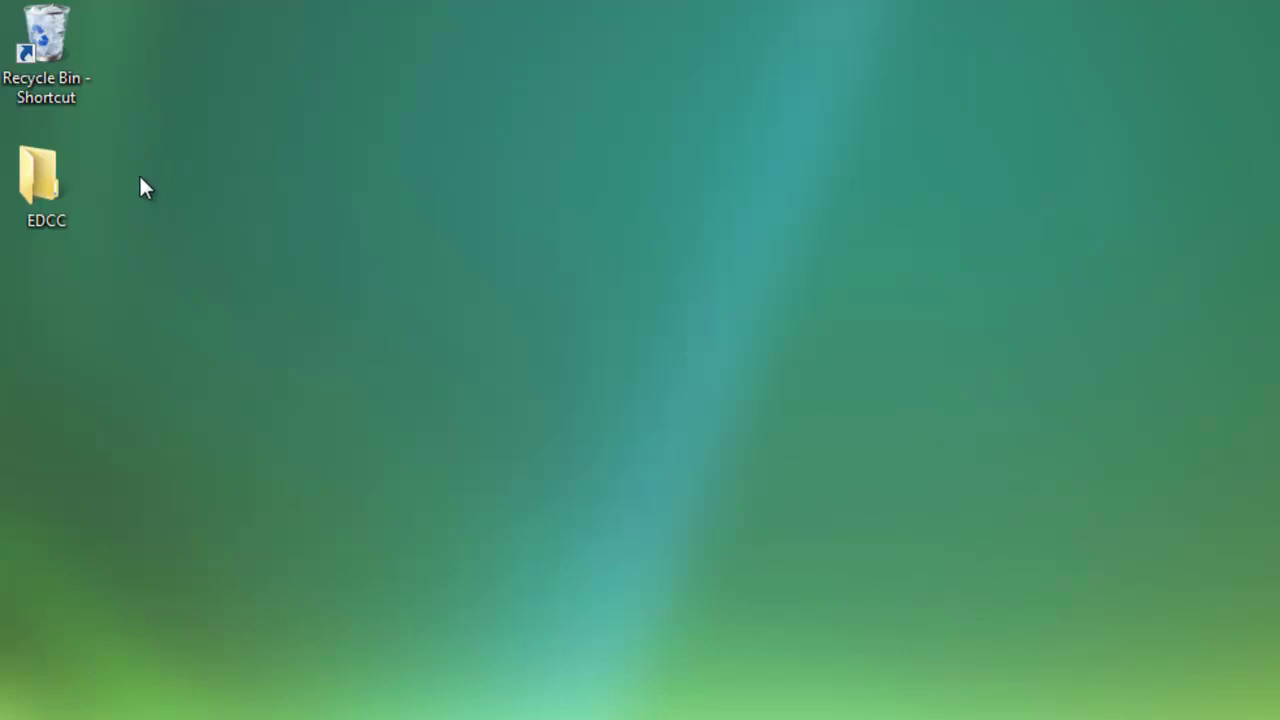
# Open EDCC and add a new subfolder named ENGL100 inside it
pyautogui.doubleClick(40, 187)
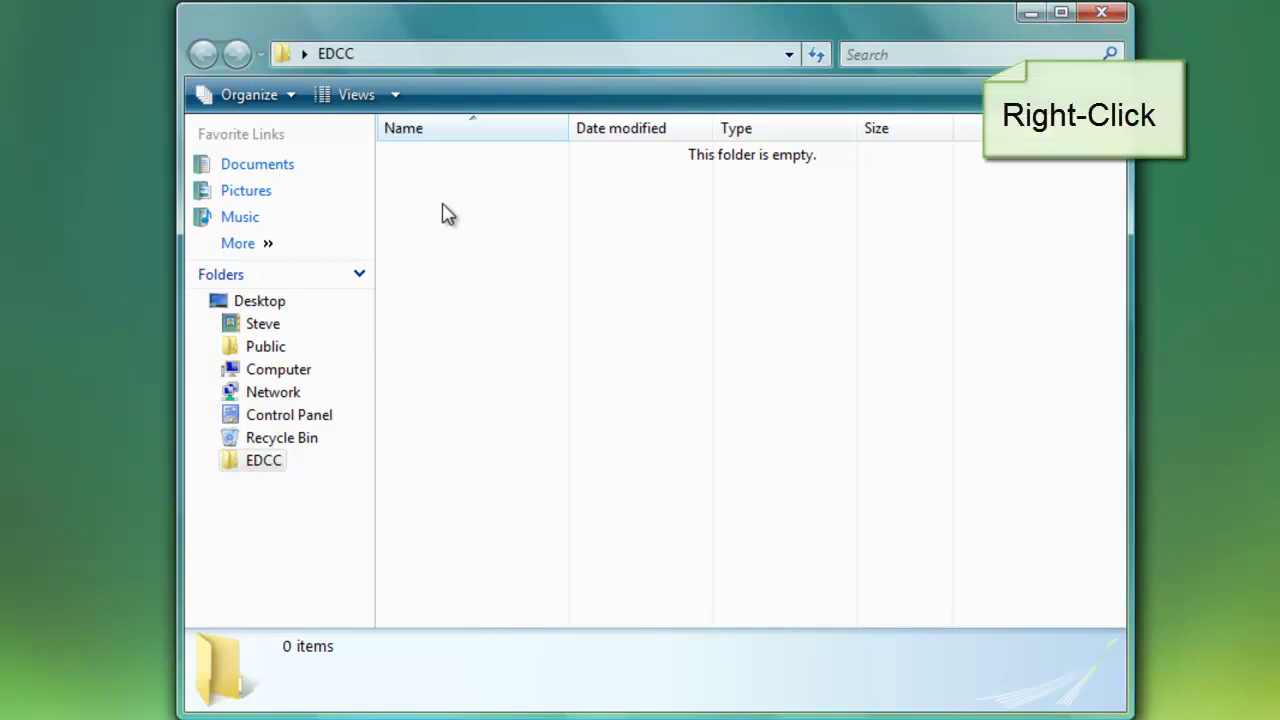
pyautogui.rightClick(446, 212)
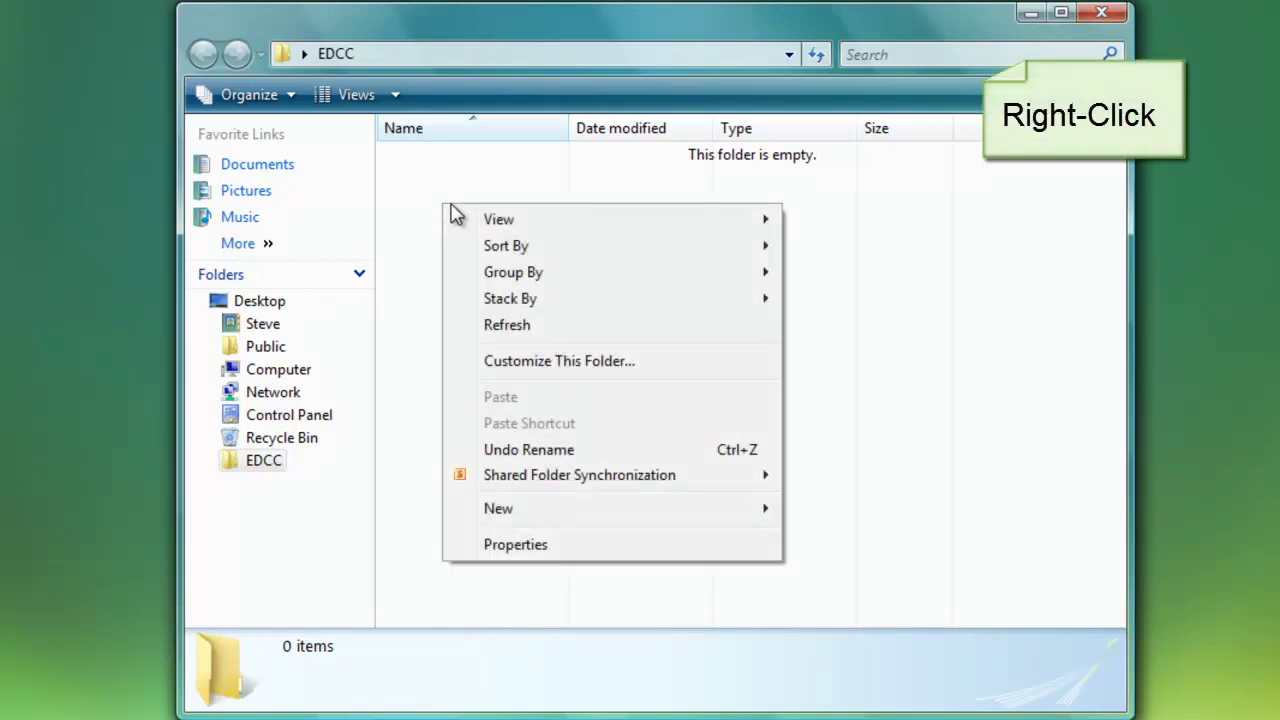
pyautogui.moveTo(530, 512)
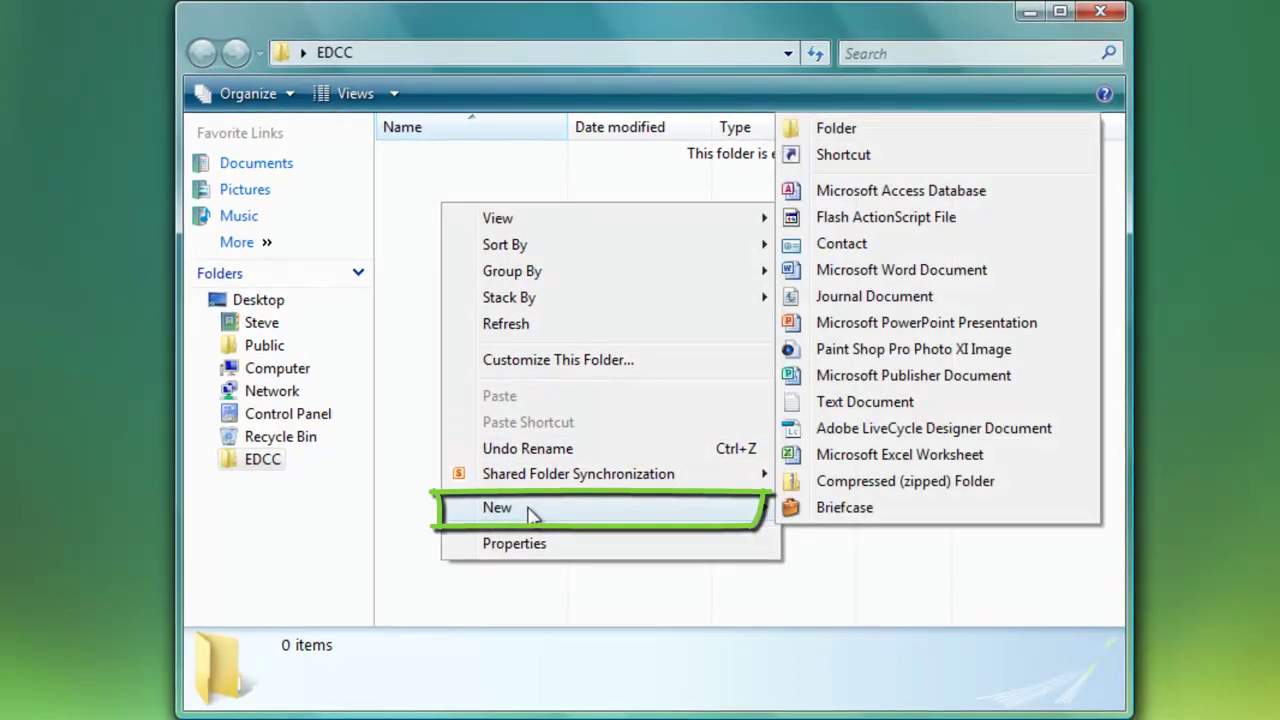
pyautogui.click(826, 133)
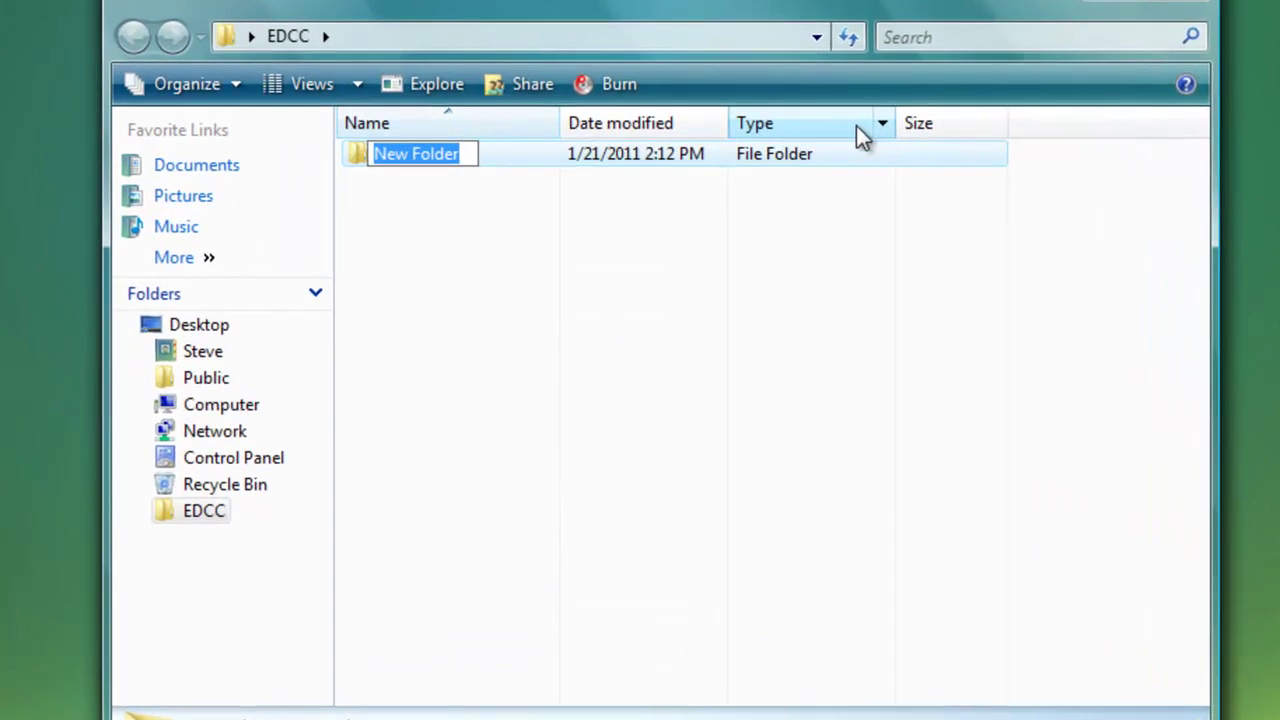
pyautogui.write('E')
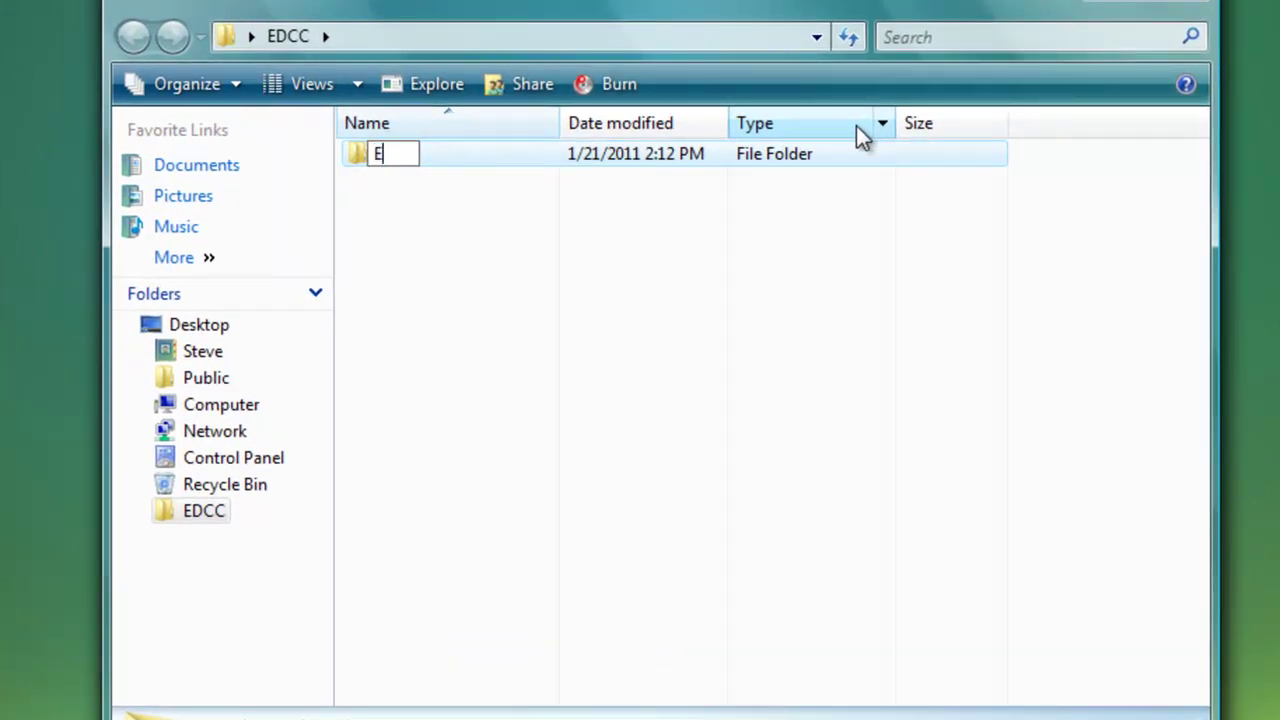
pyautogui.write('NGL100')
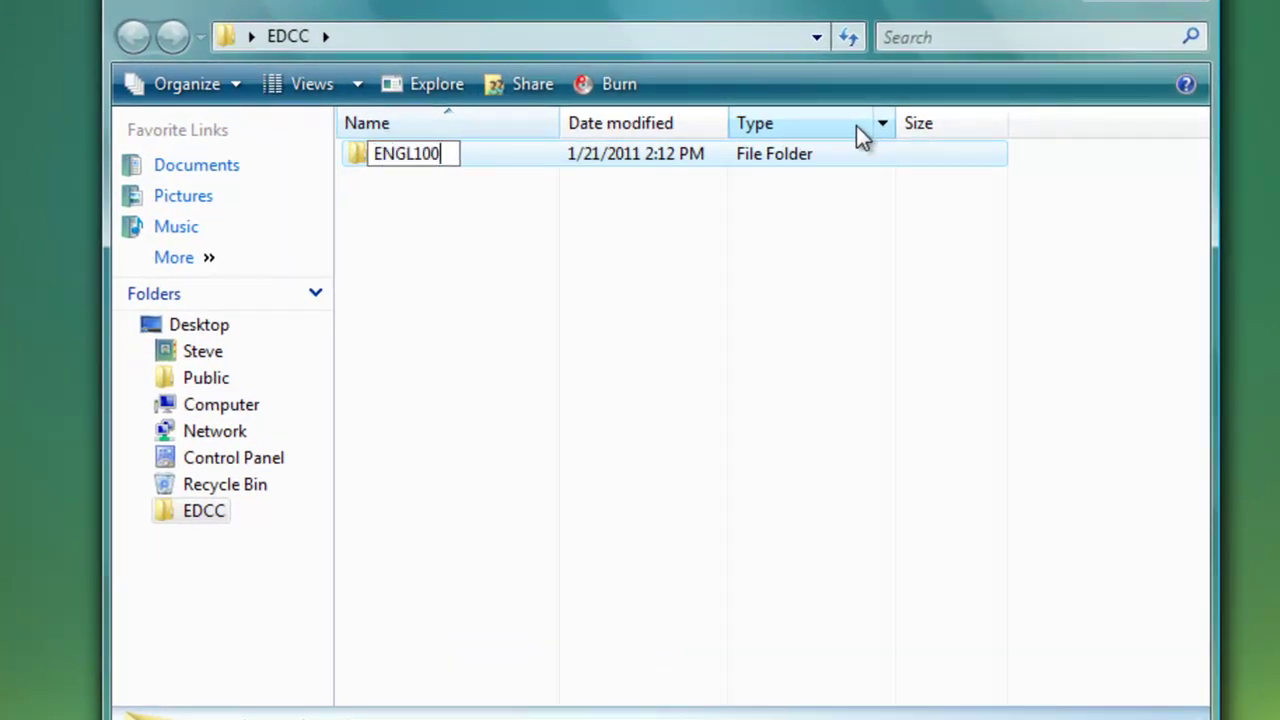
pyautogui.press('Return')
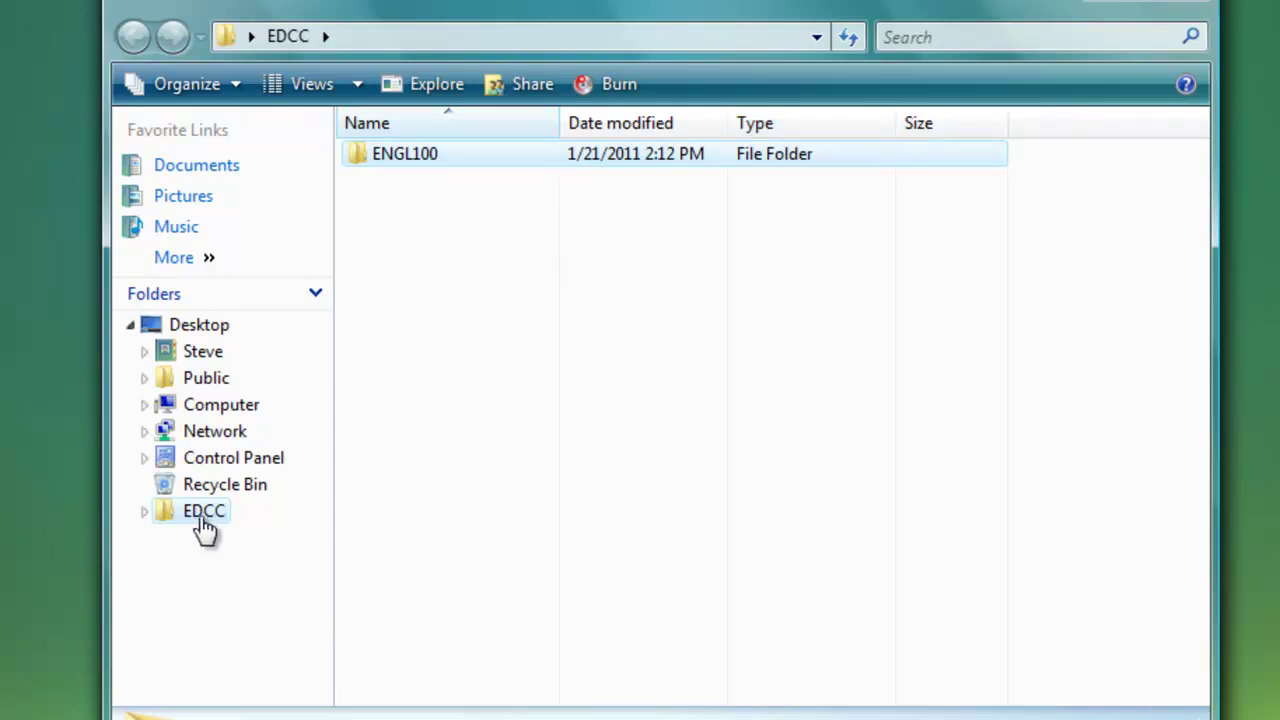
# Add two more course folders, MATH100 and VISCO110, inside EDCC
pyautogui.click(386, 219)
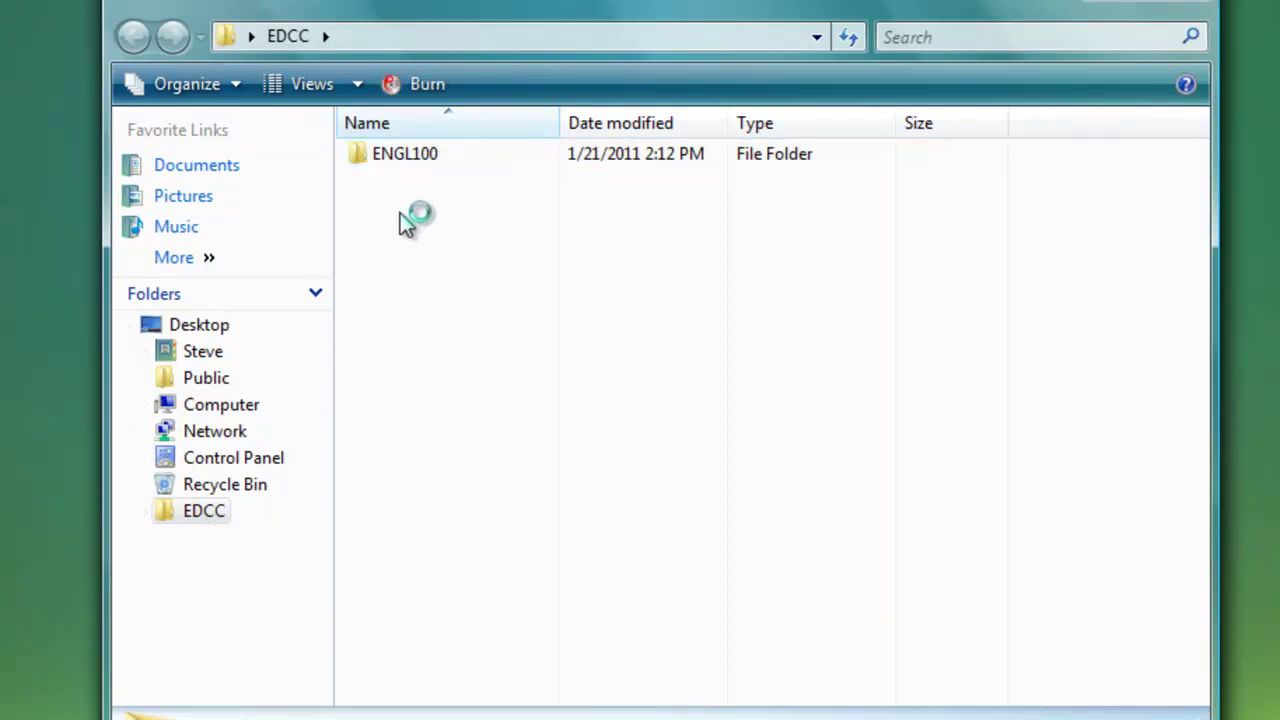
pyautogui.rightClick(400, 214)
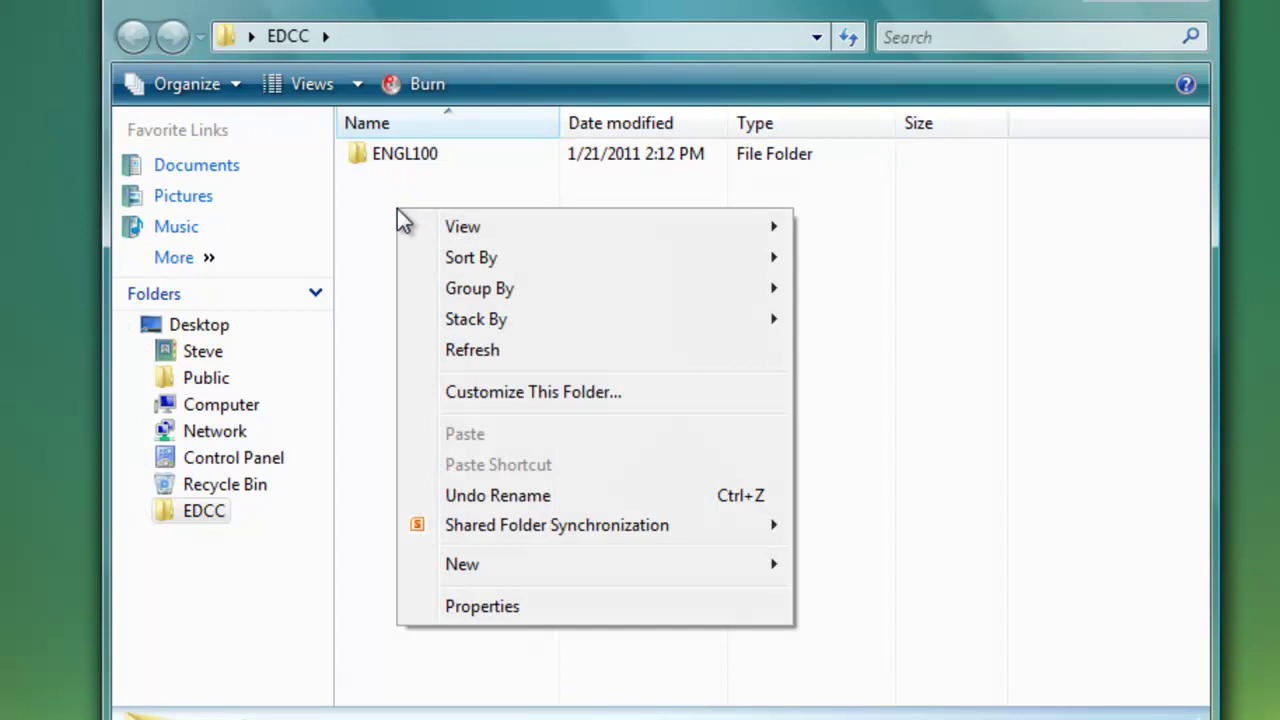
pyautogui.moveTo(510, 569)
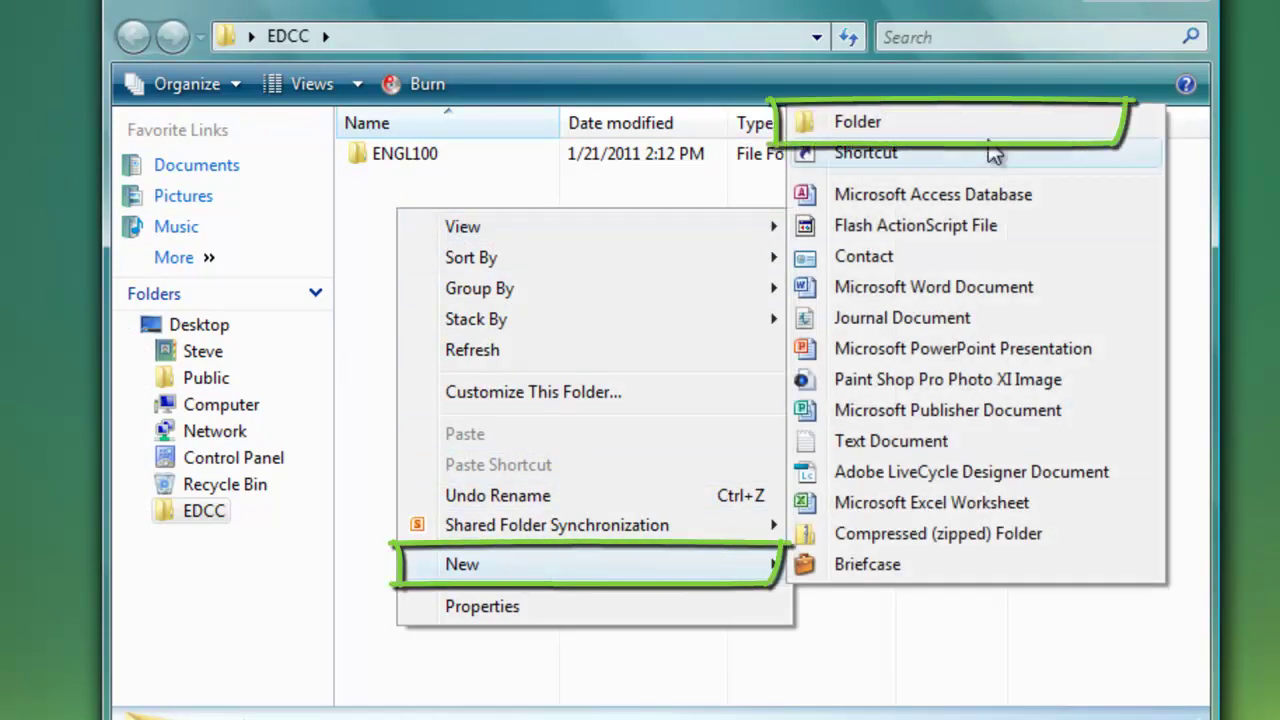
pyautogui.click(862, 124)
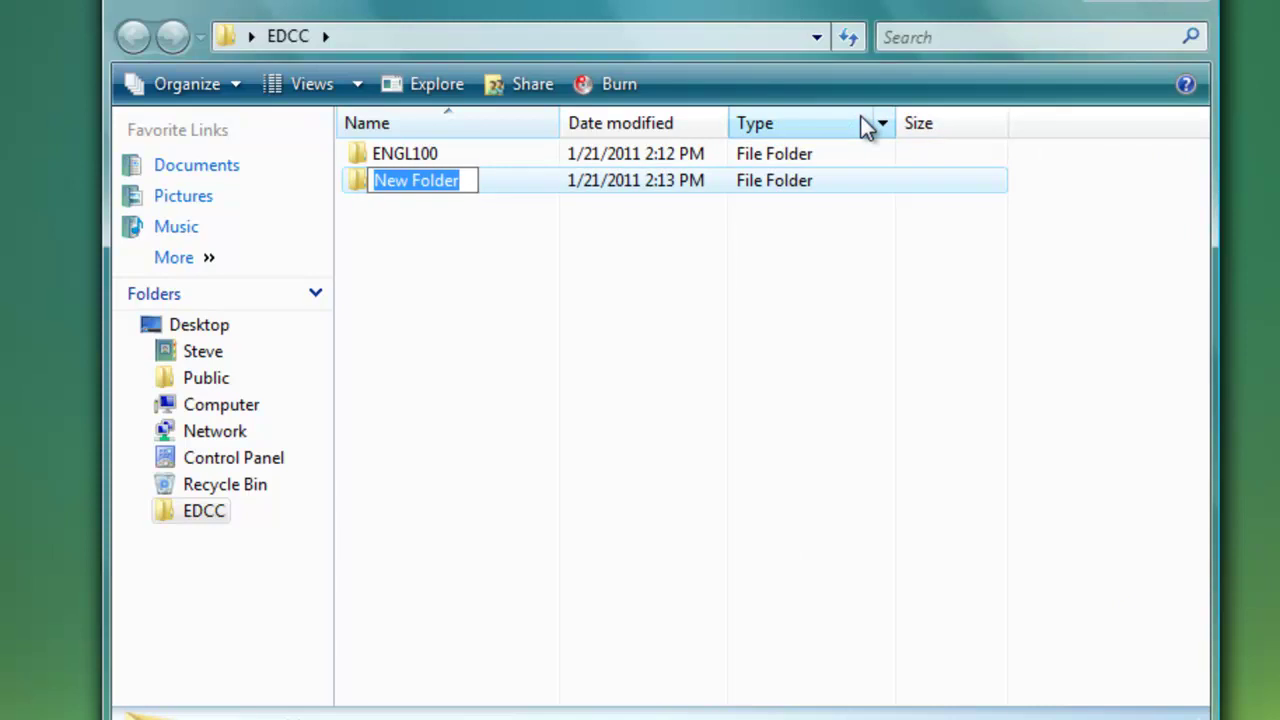
pyautogui.write('MATH100')
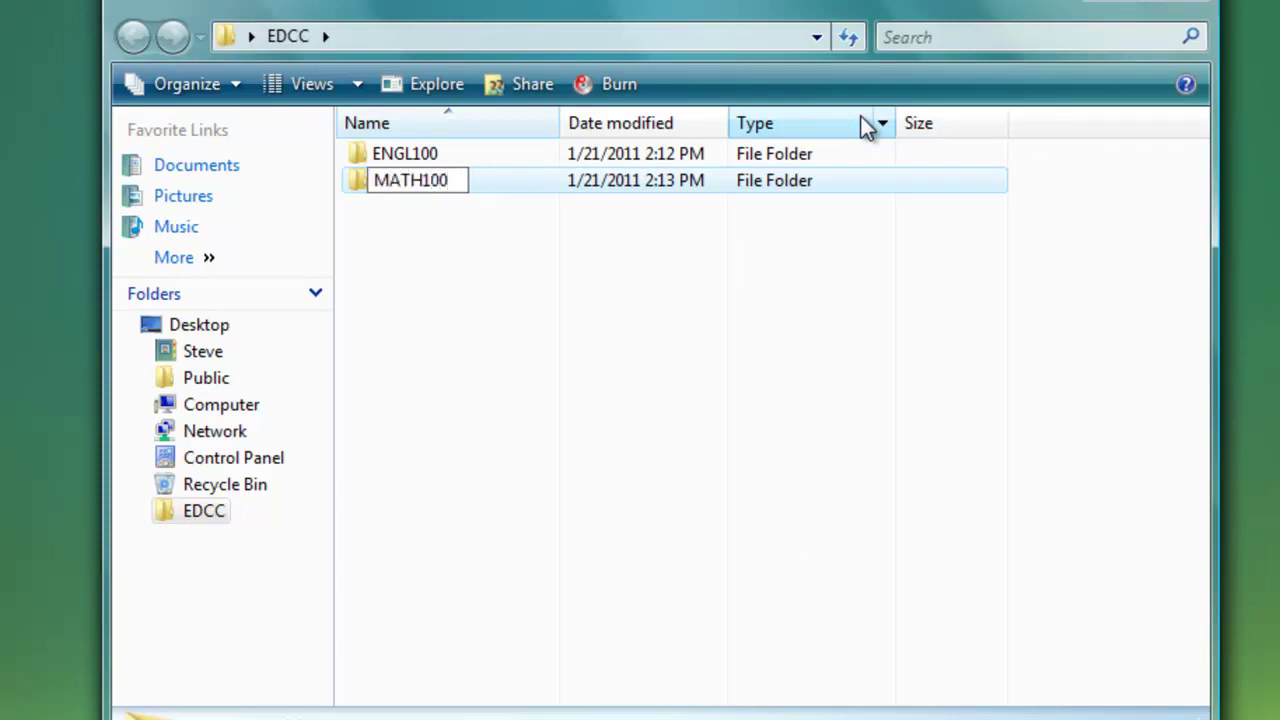
pyautogui.press('Return')
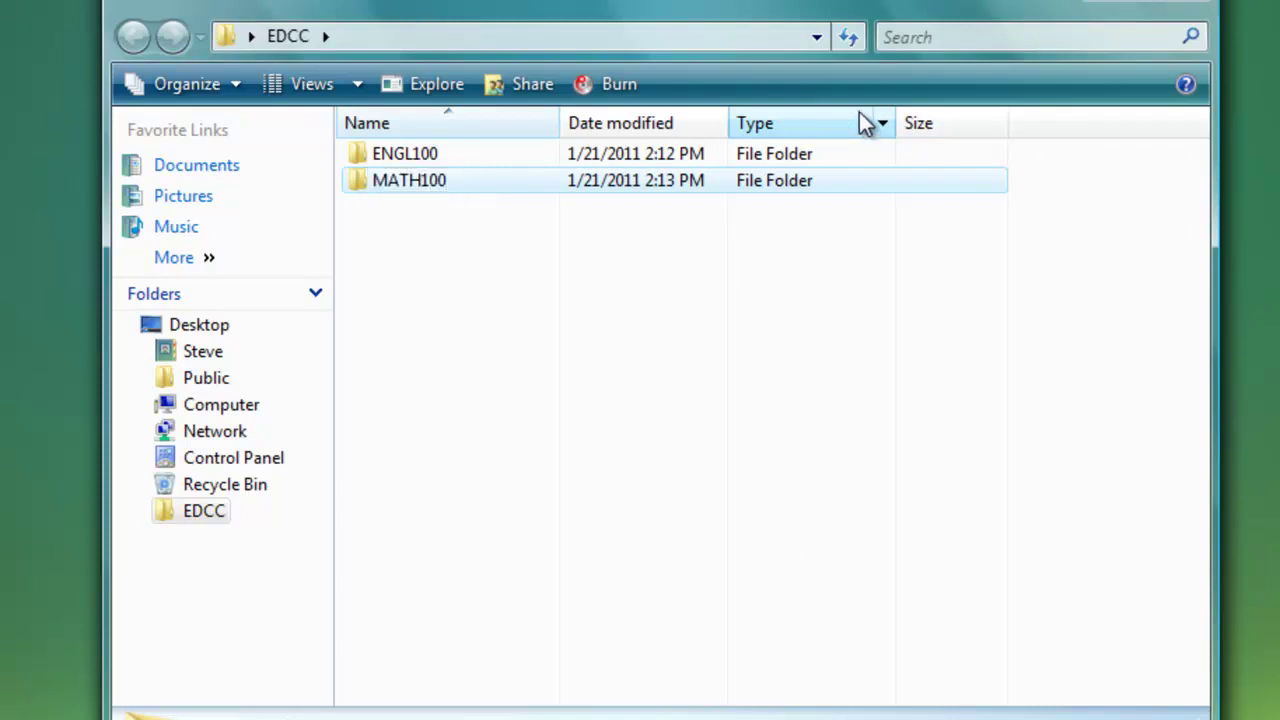
pyautogui.rightClick(394, 238)
pyautogui.moveTo(520, 600)
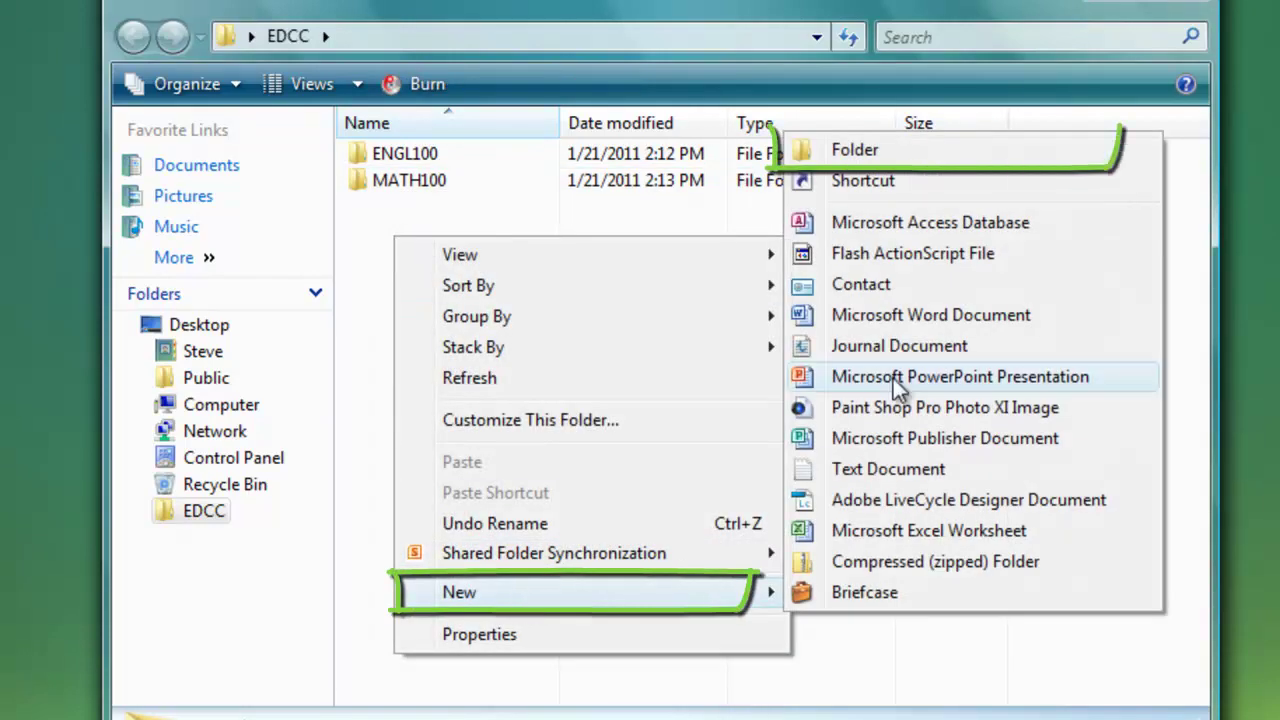
pyautogui.click(870, 146)
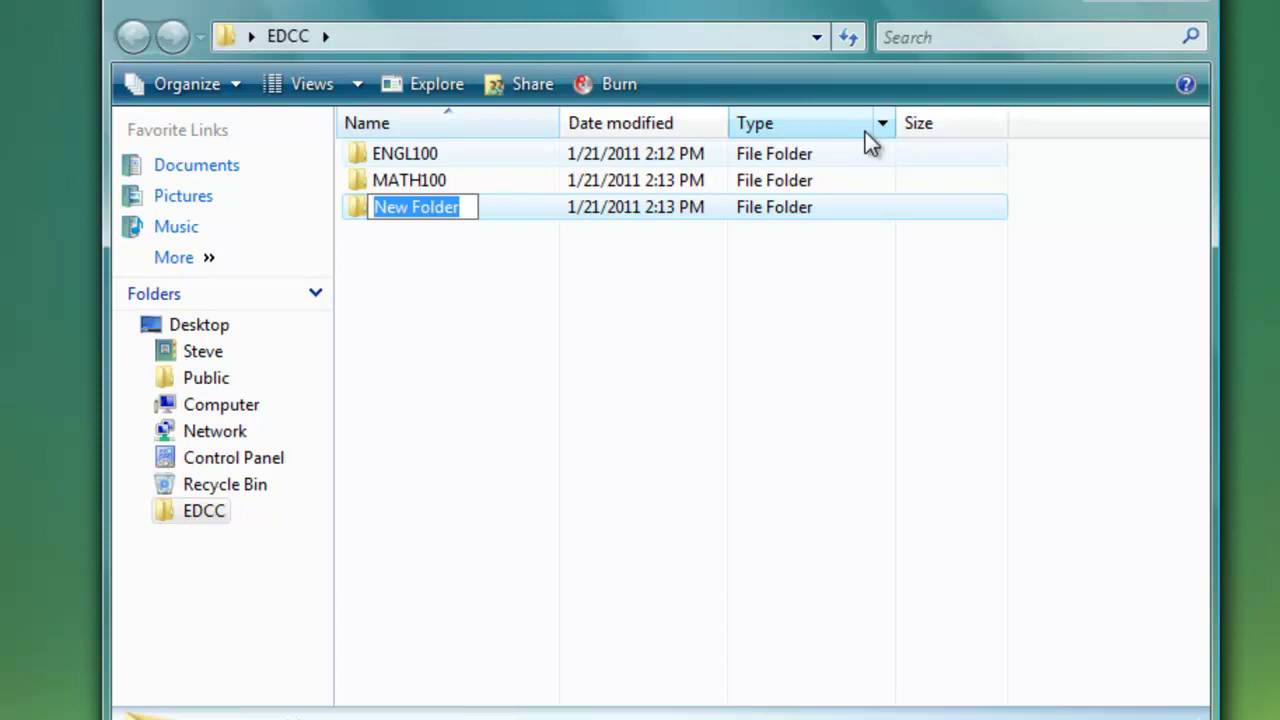
pyautogui.write('VISCO')
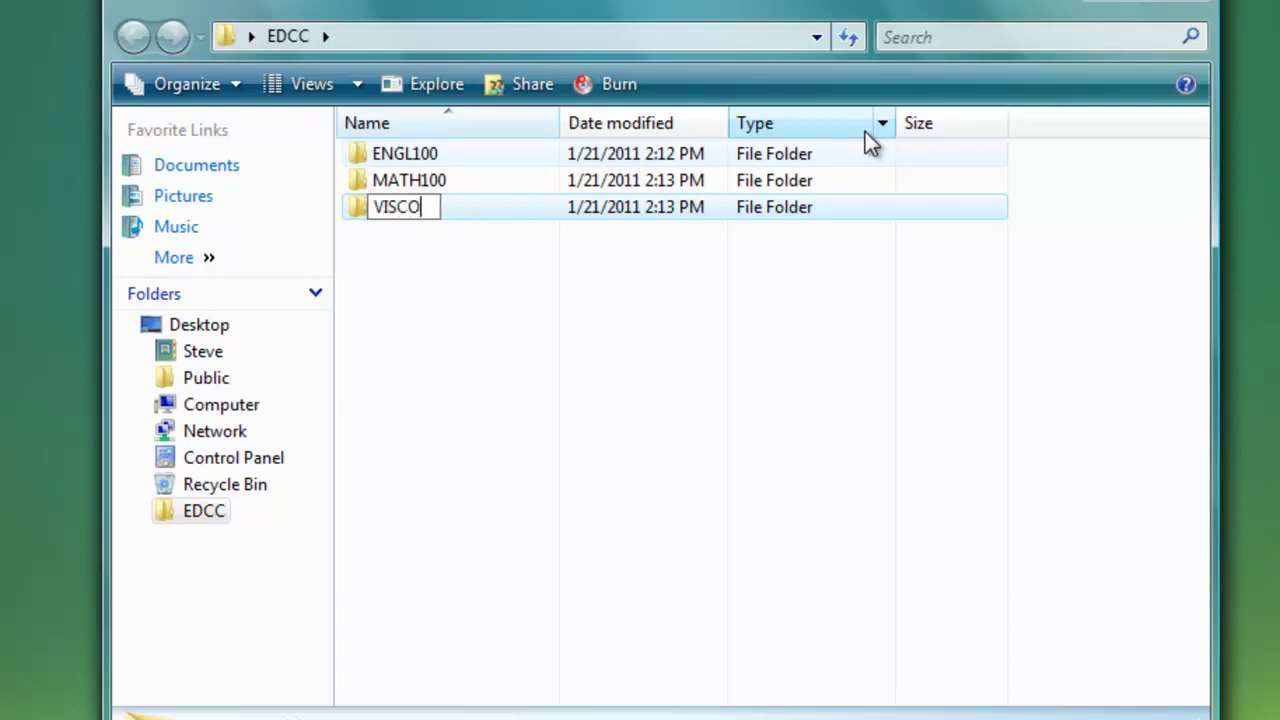
pyautogui.write('110')
pyautogui.press('Return')
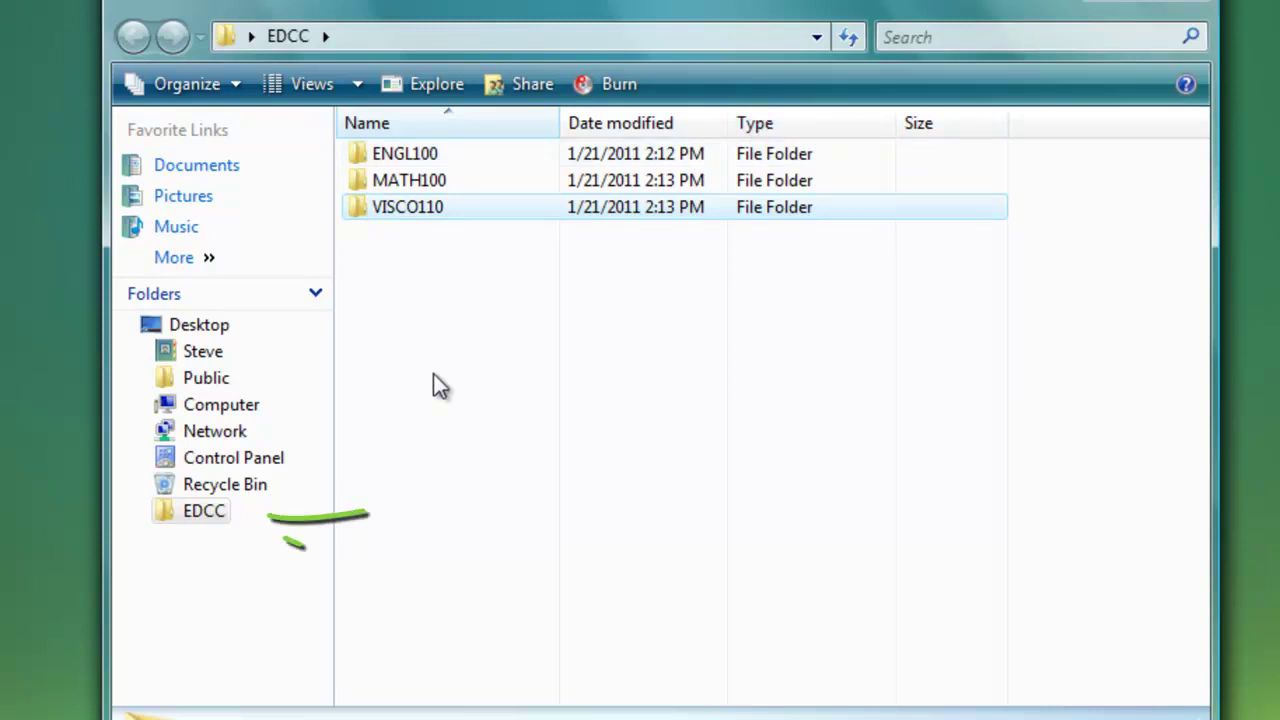
# Open the ENGL100 folder and create a WEEK1 subfolder in it
pyautogui.click(400, 266)
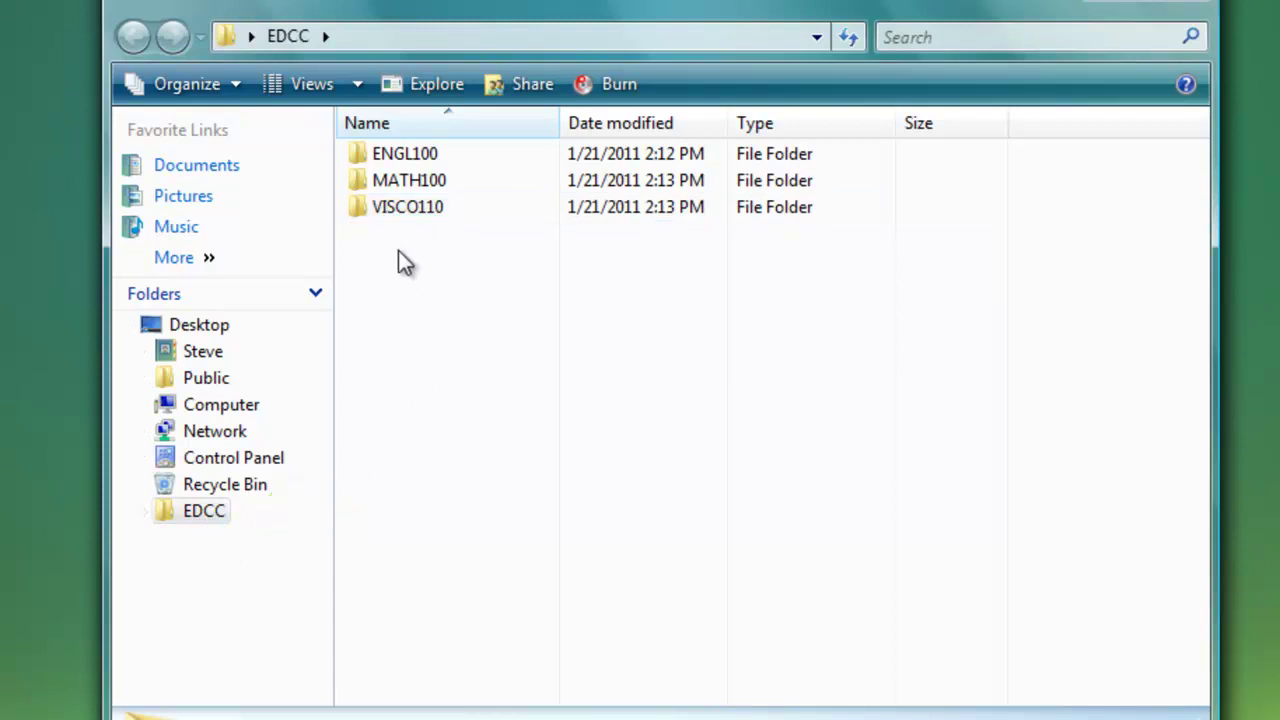
pyautogui.doubleClick(414, 155)
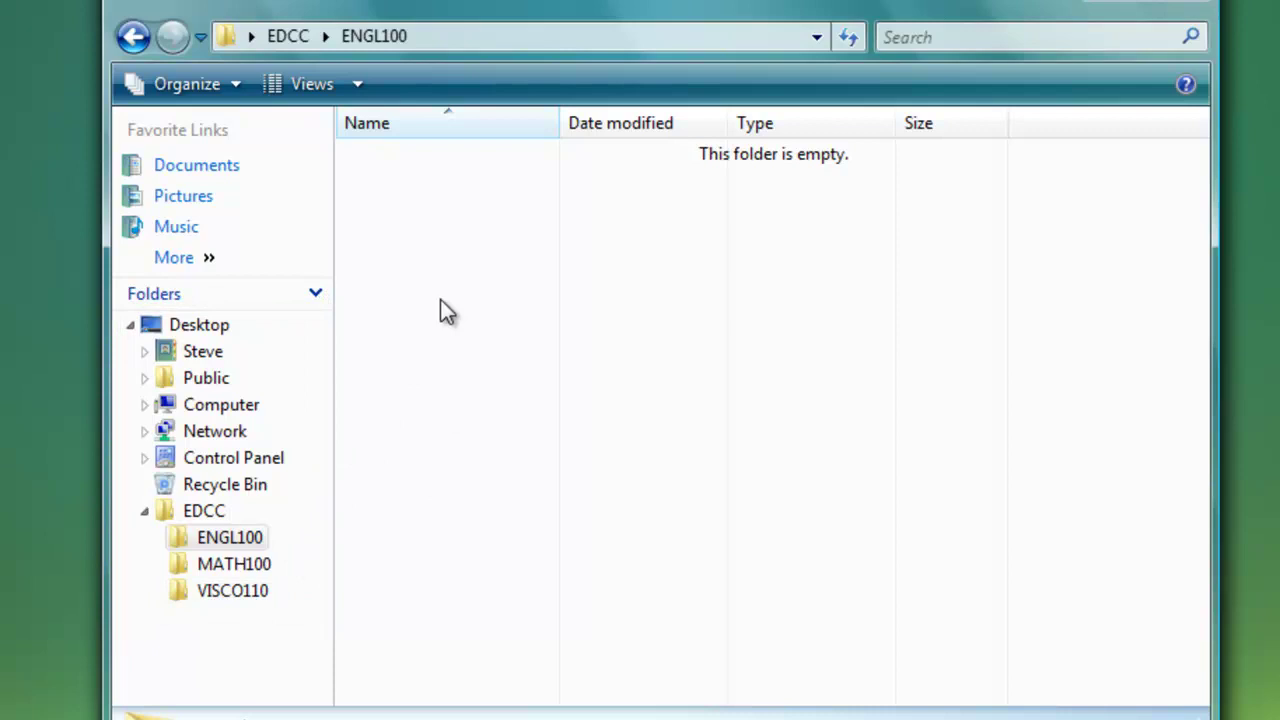
pyautogui.rightClick(405, 193)
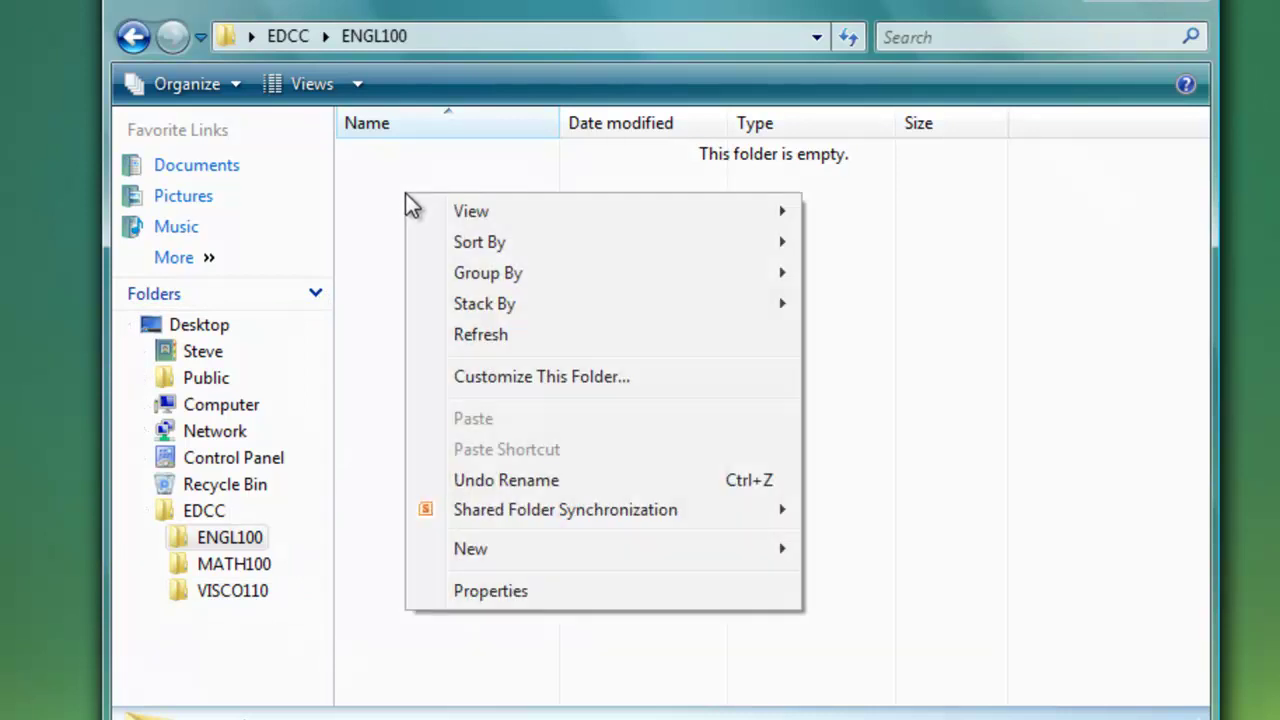
pyautogui.moveTo(505, 549)
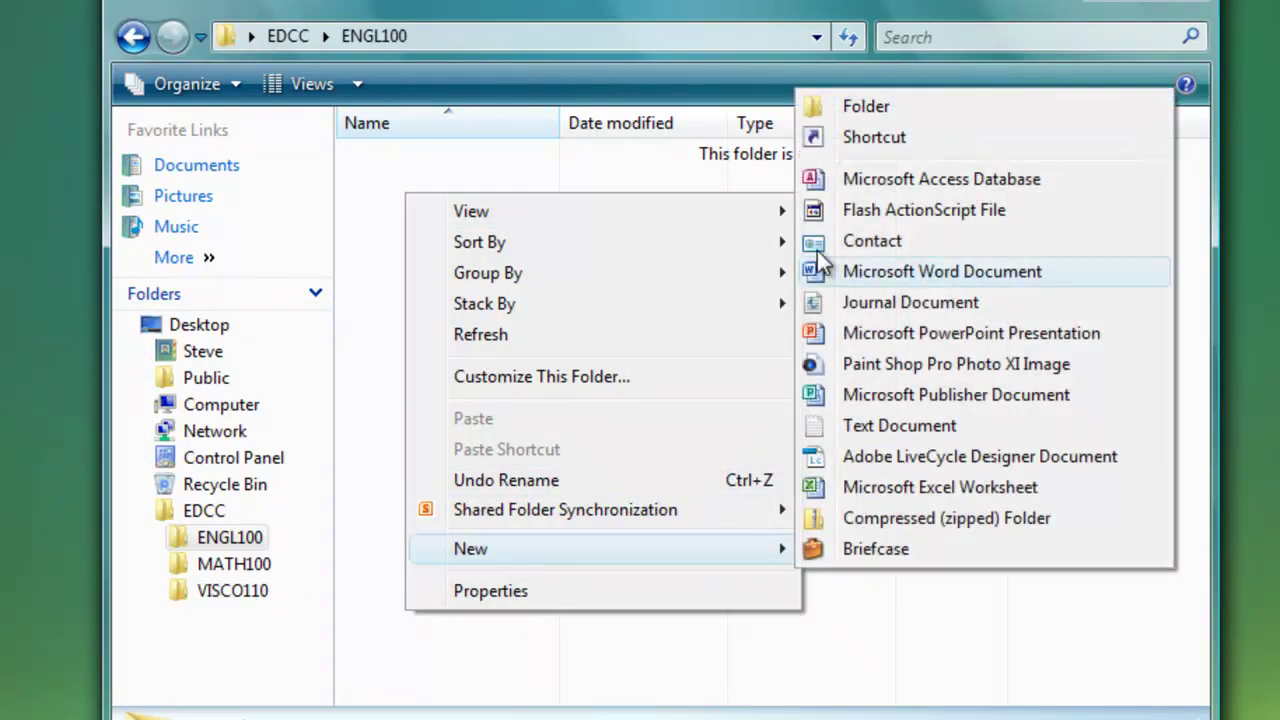
pyautogui.click(869, 106)
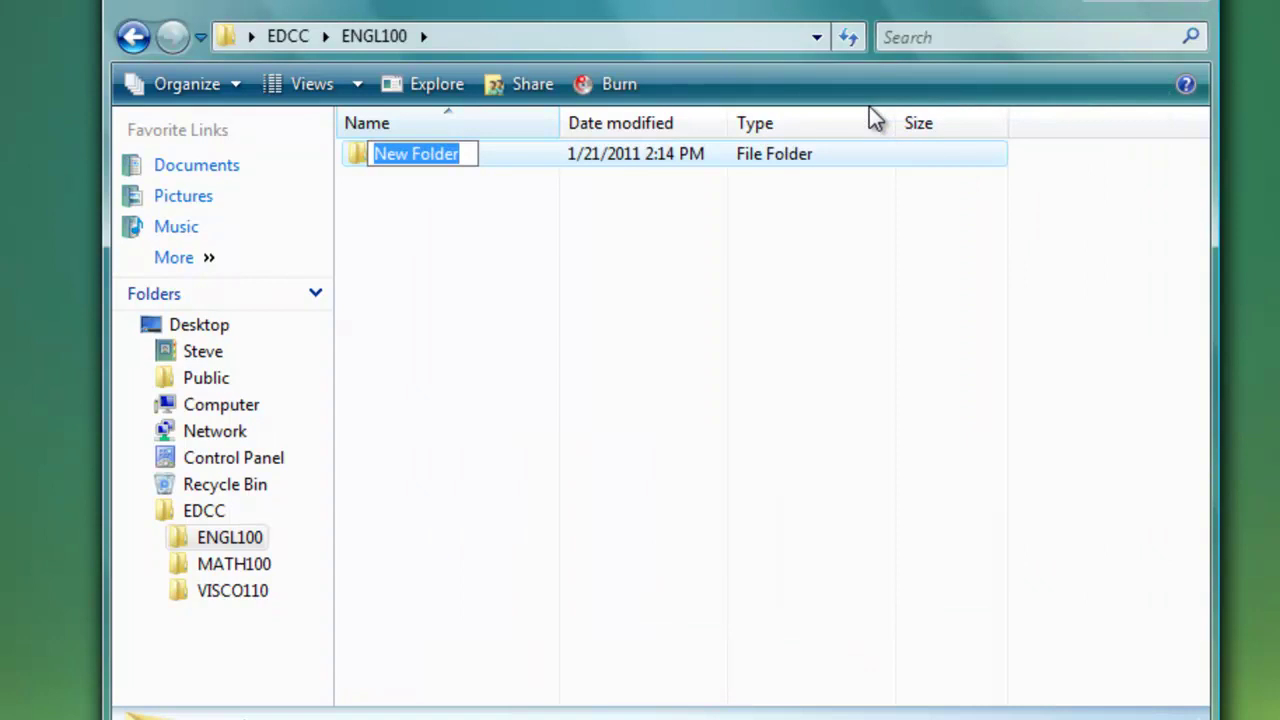
pyautogui.write('WEEK1')
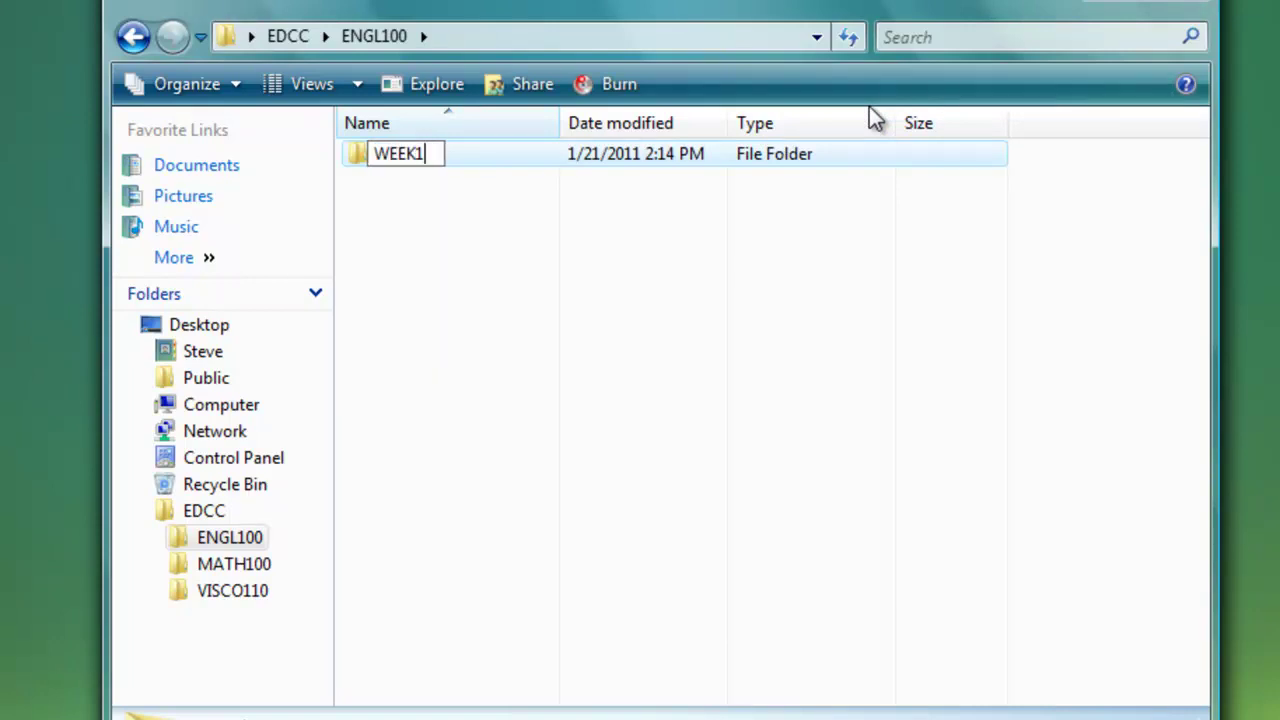
pyautogui.press('Return')
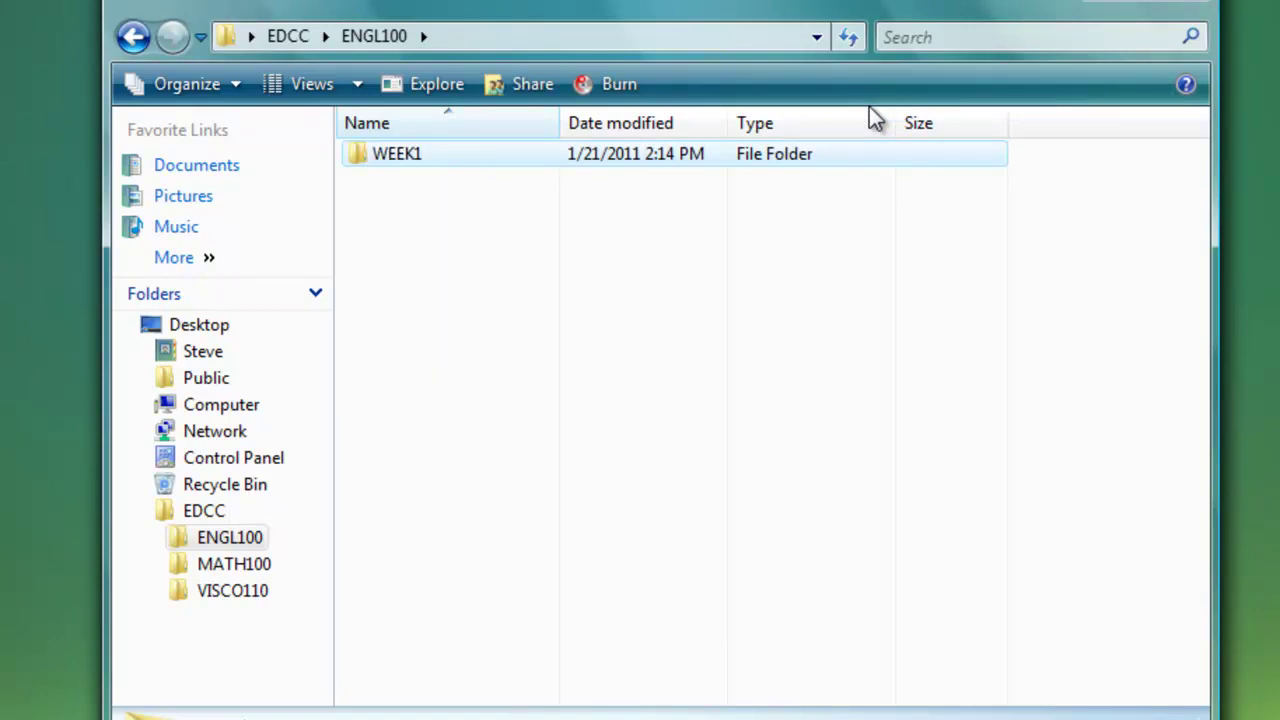
# Create WEEK2 and WEEK3 folders beside WEEK1 in ENGL100
pyautogui.rightClick(393, 238)
pyautogui.moveTo(494, 591)
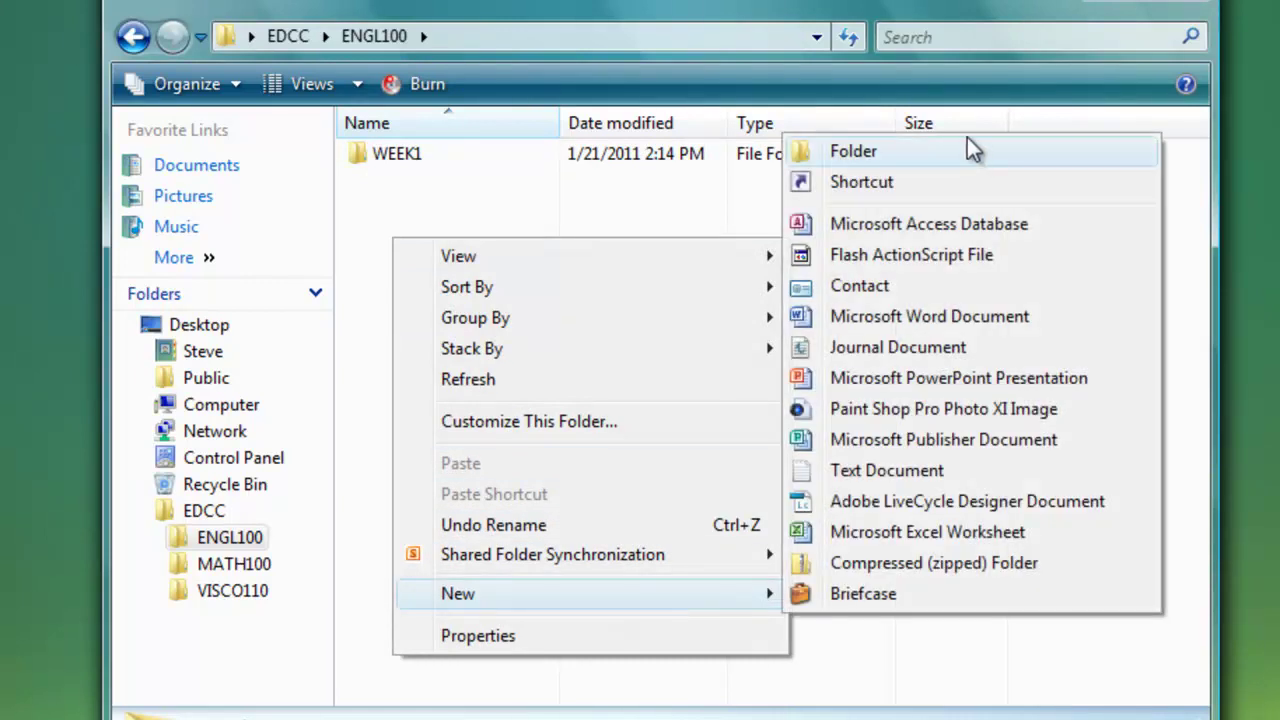
pyautogui.click(903, 152)
pyautogui.write('WEEK2')
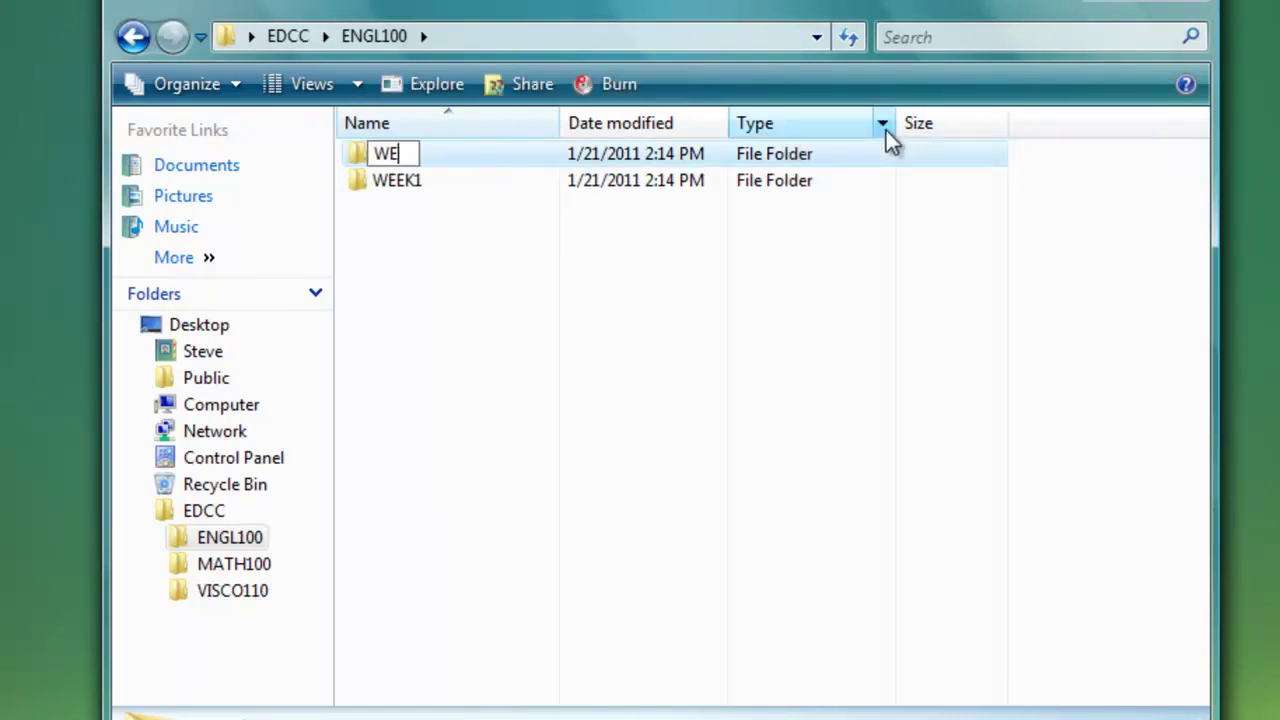
pyautogui.press('Return')
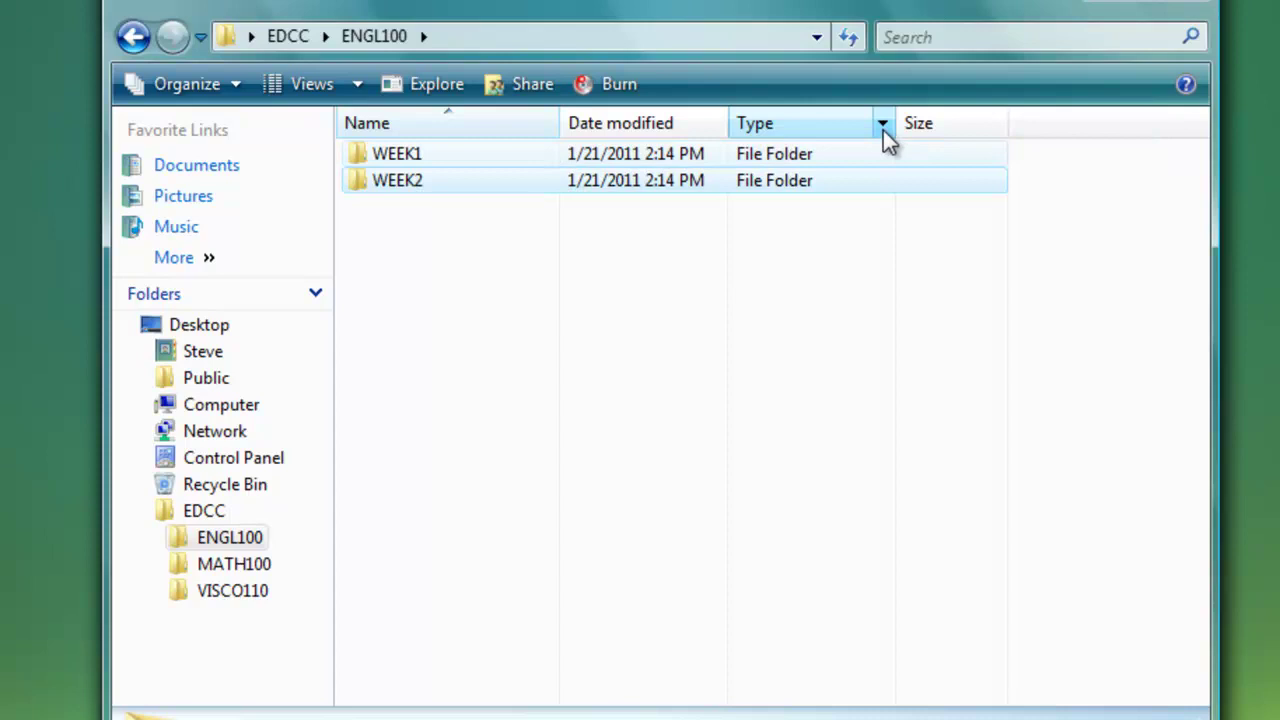
pyautogui.rightClick(424, 250)
pyautogui.moveTo(576, 610)
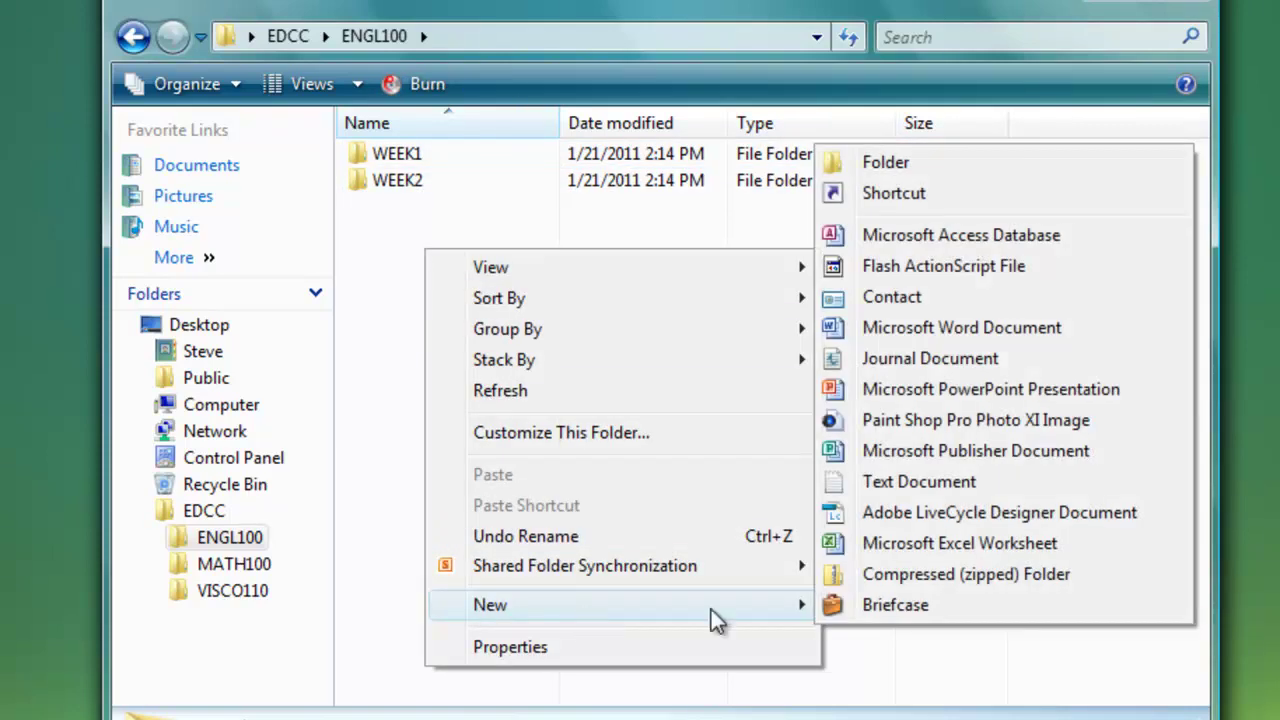
pyautogui.click(895, 163)
pyautogui.write('WEEK3')
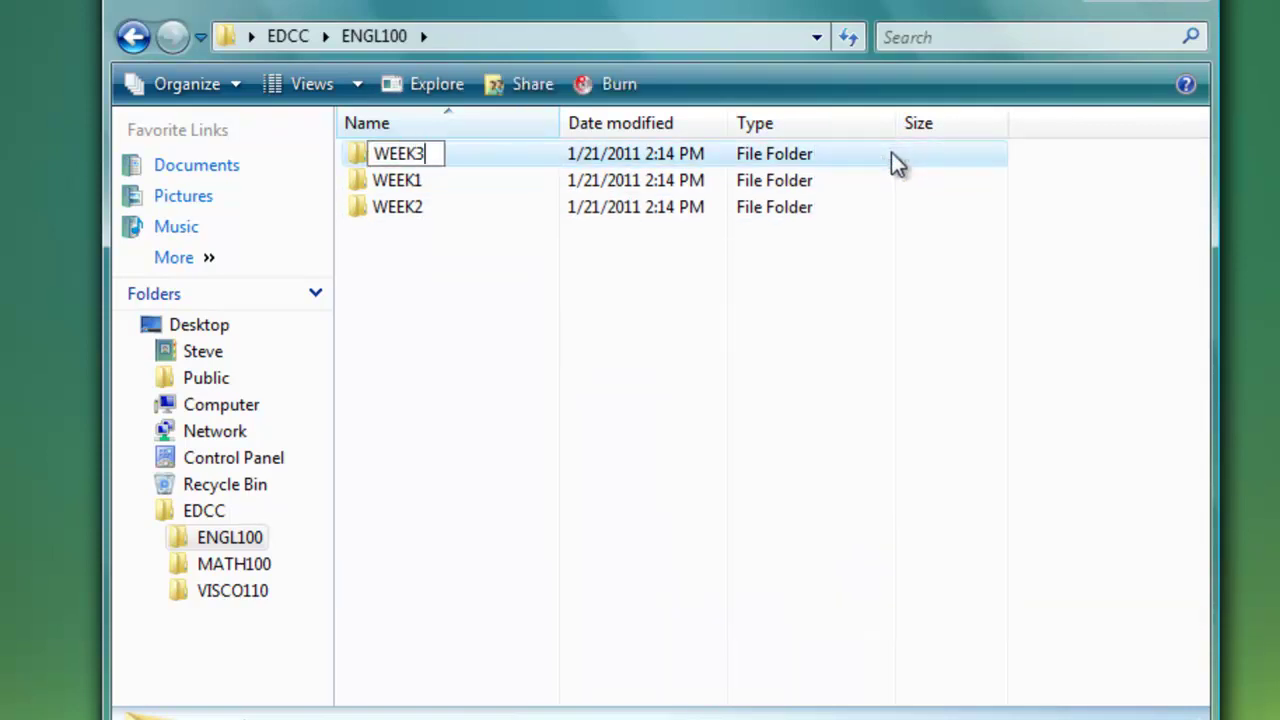
pyautogui.press('Return')
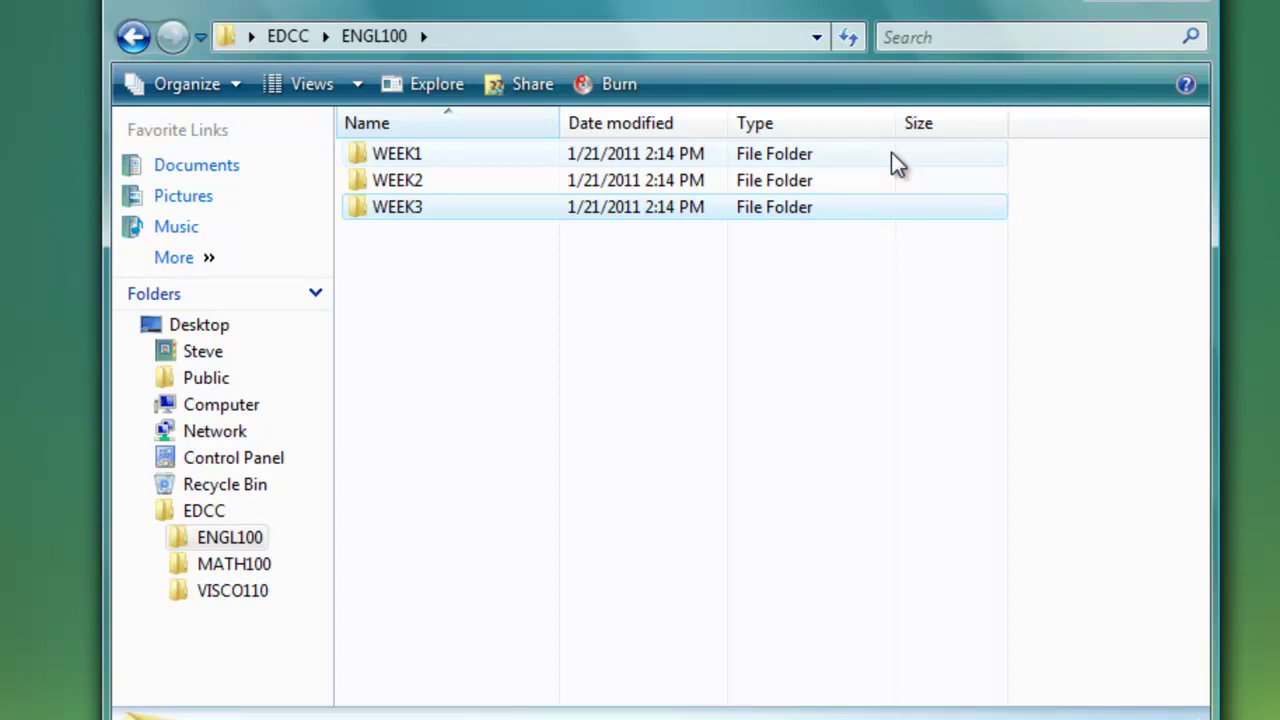
pyautogui.moveTo(427, 158)
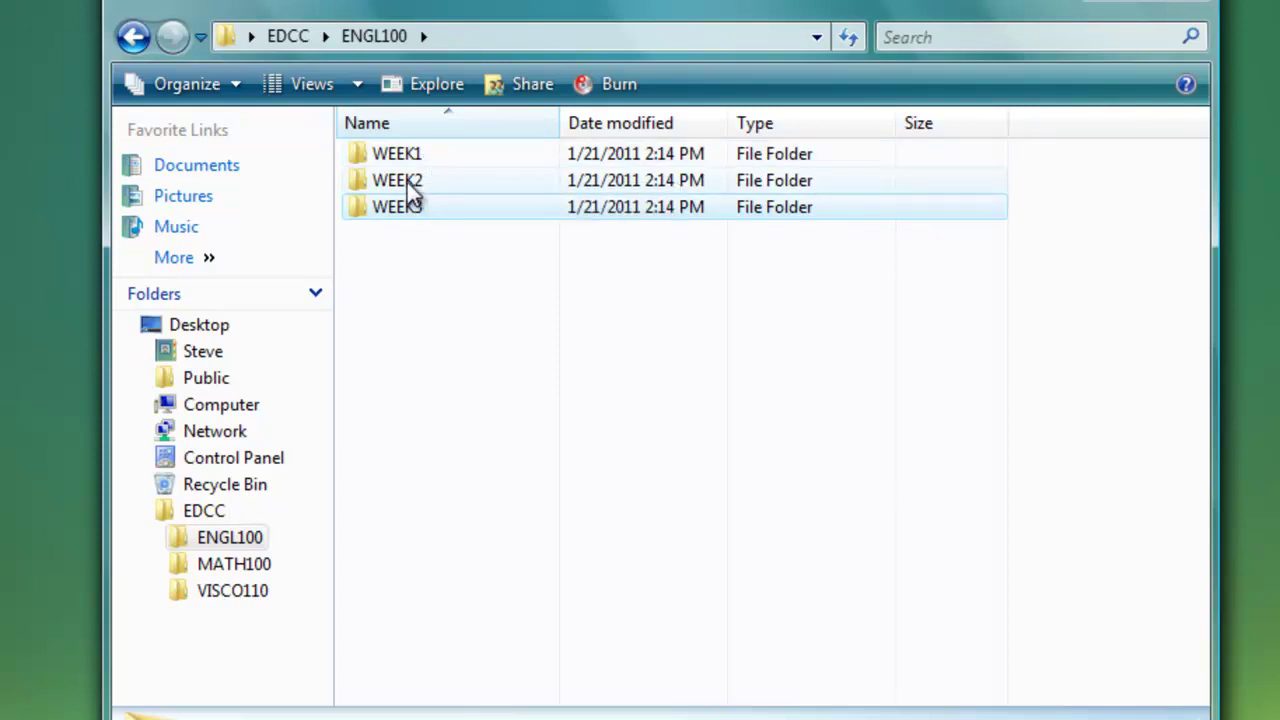
pyautogui.moveTo(413, 190)
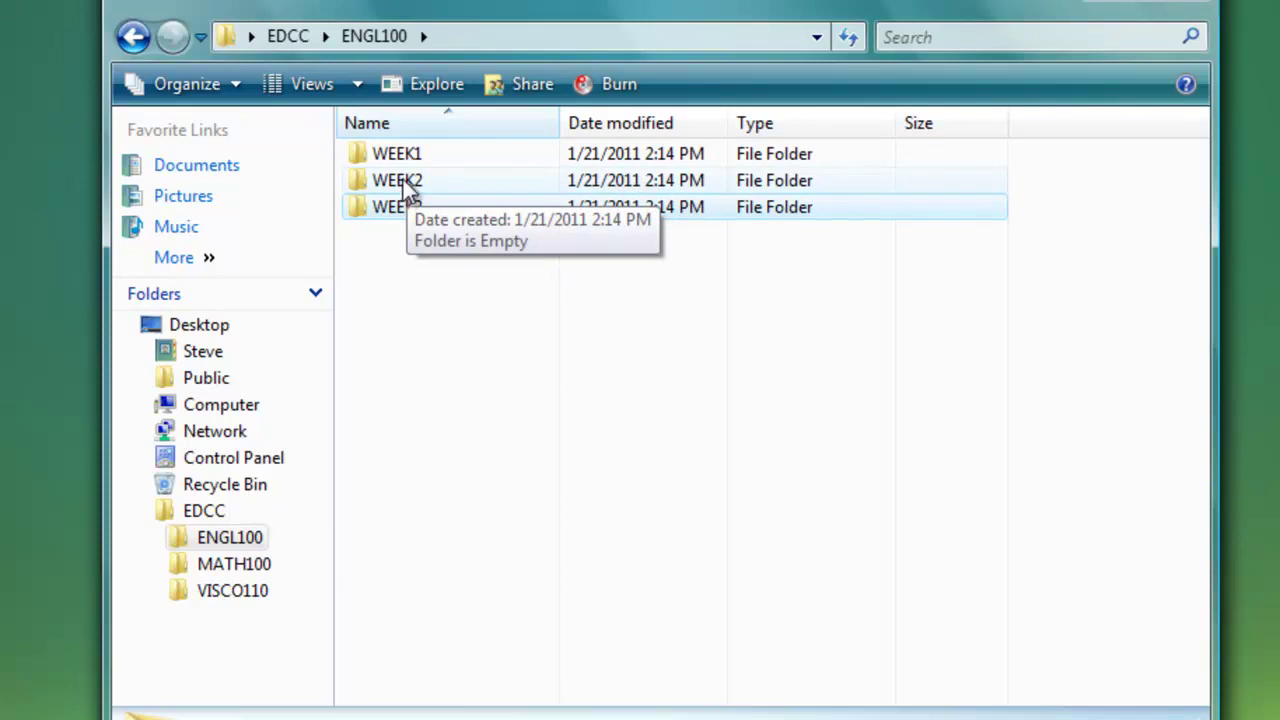
pyautogui.click(446, 280)
pyautogui.moveTo(414, 222)
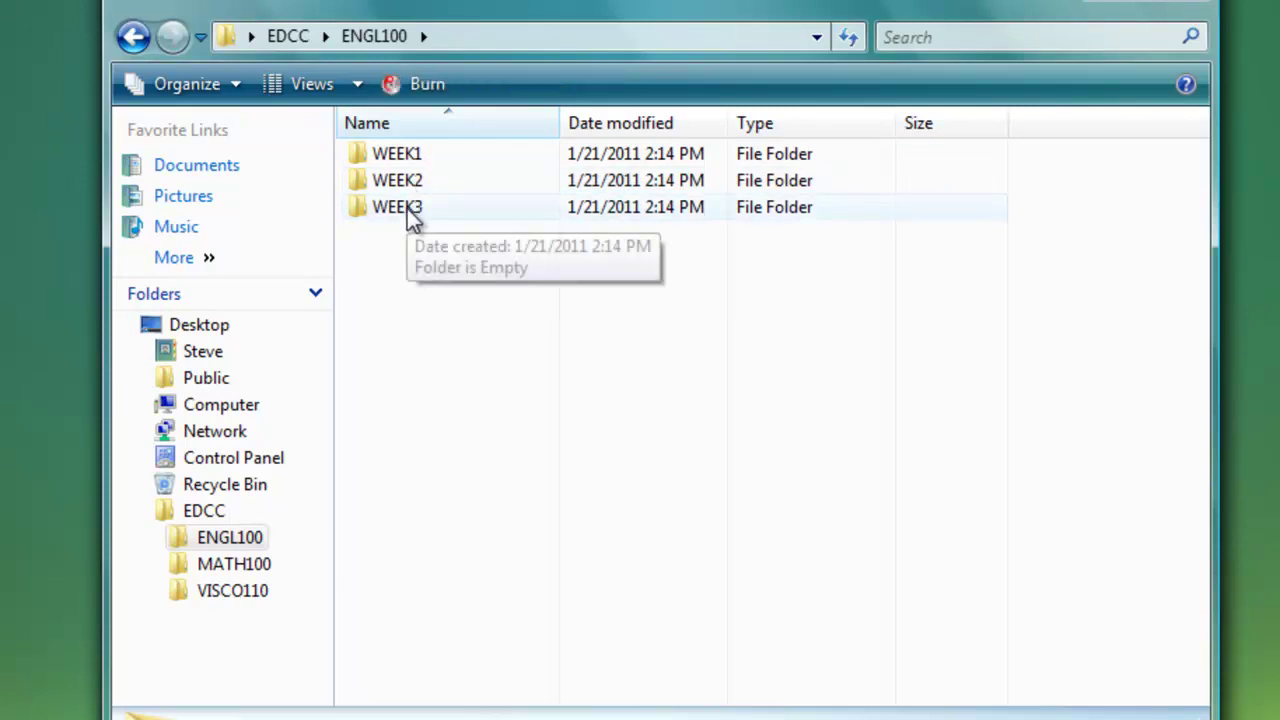